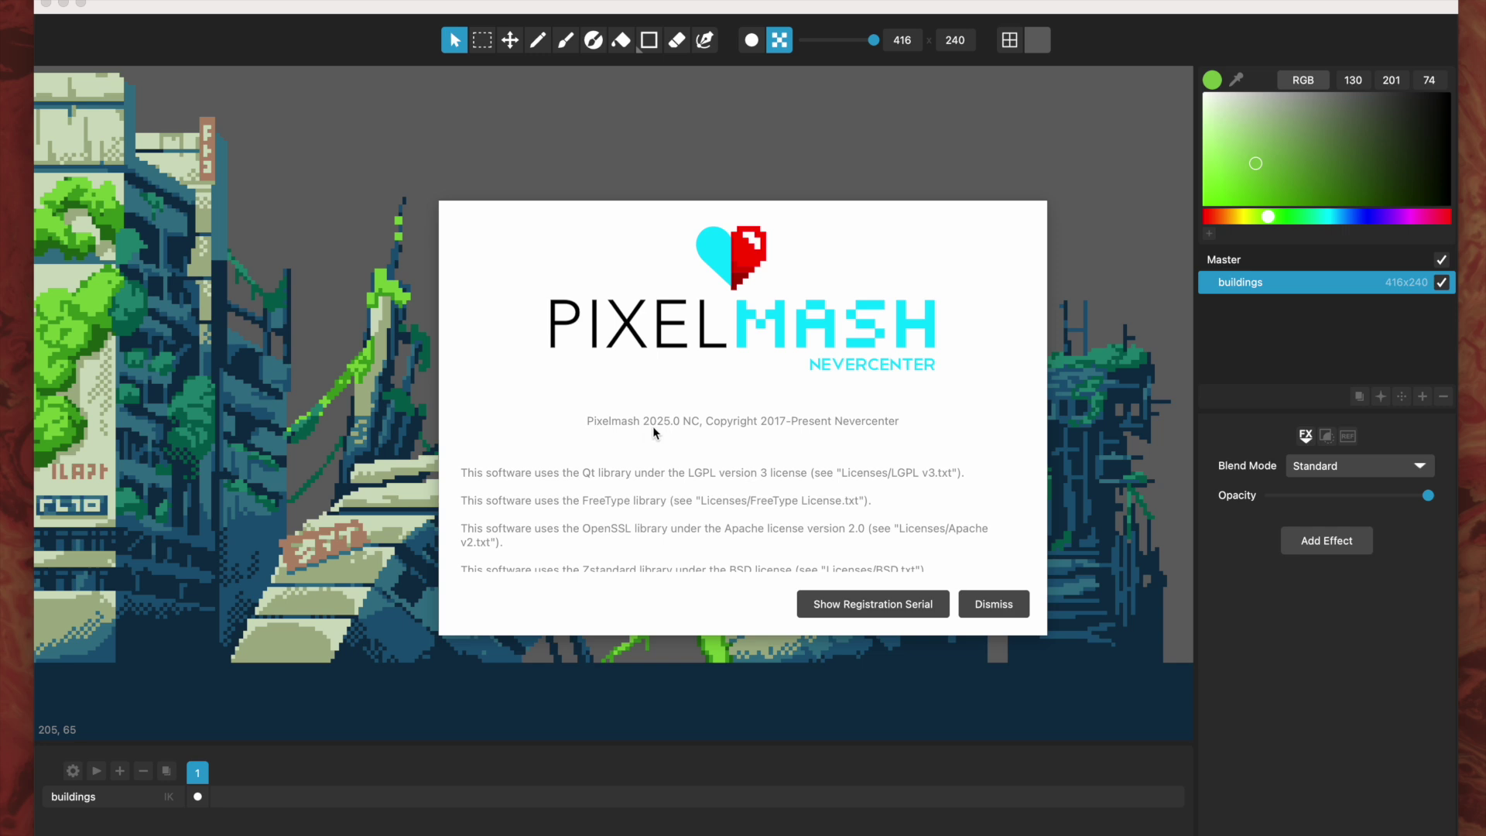
Step: Dismiss the About window and marquee-select a small patch of foliage on the leaning building
left_click(998, 603)
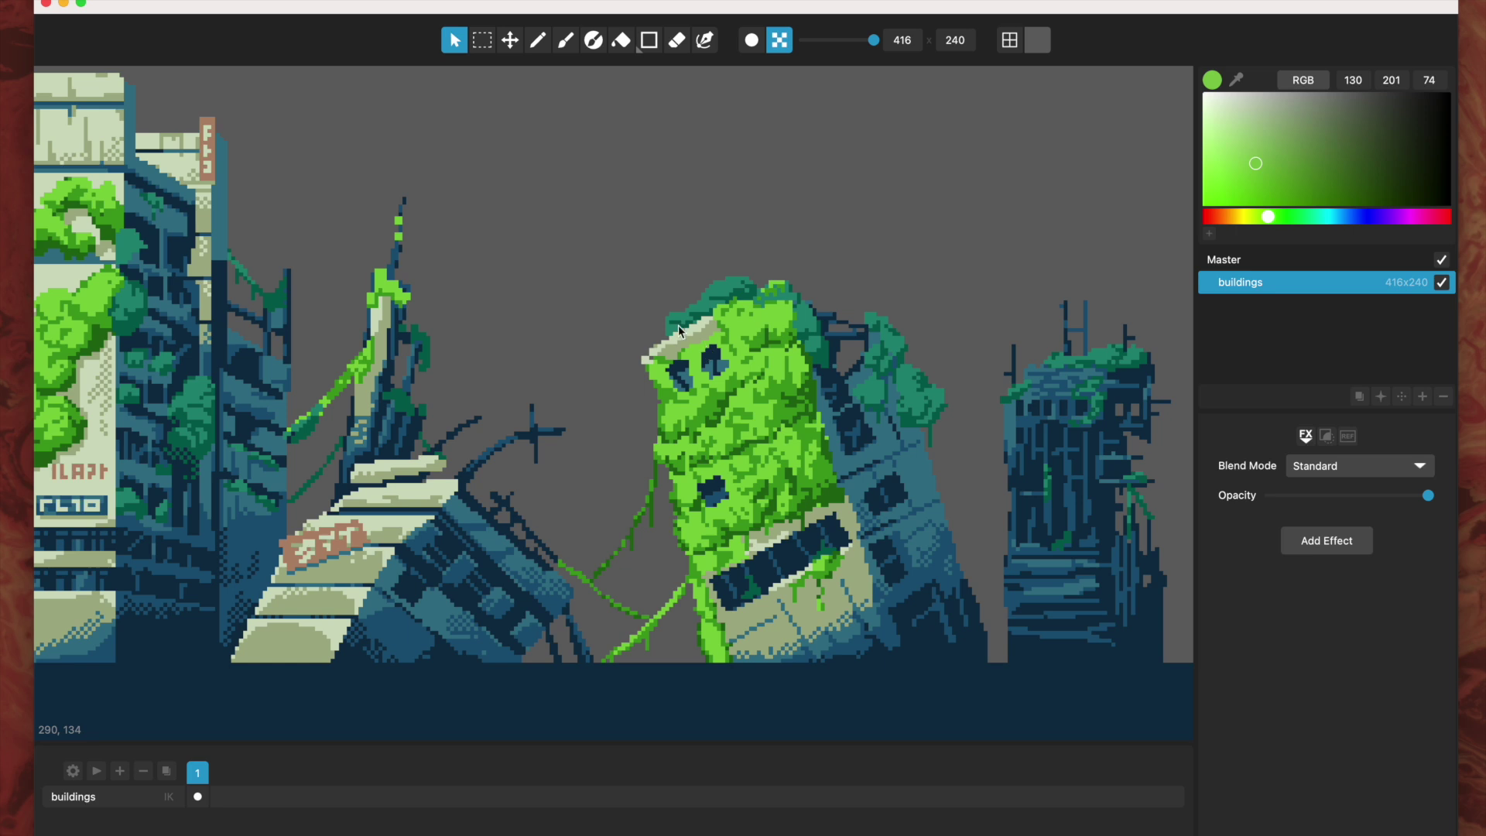
left_click(488, 45)
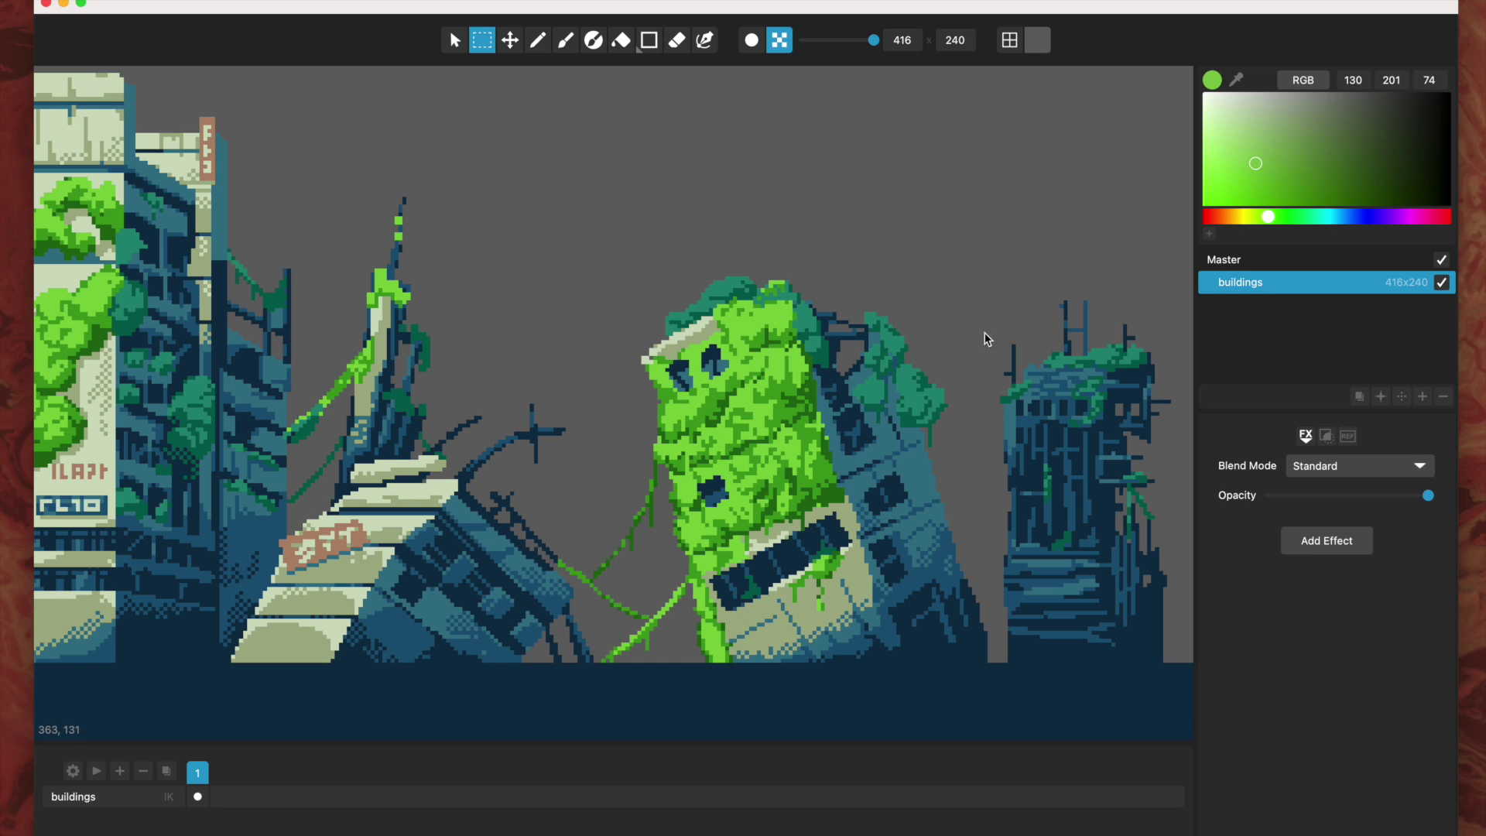
mouse_move(748, 352)
left_mouse_down()
mouse_move(789, 409)
mouse_move(779, 394)
left_mouse_up()
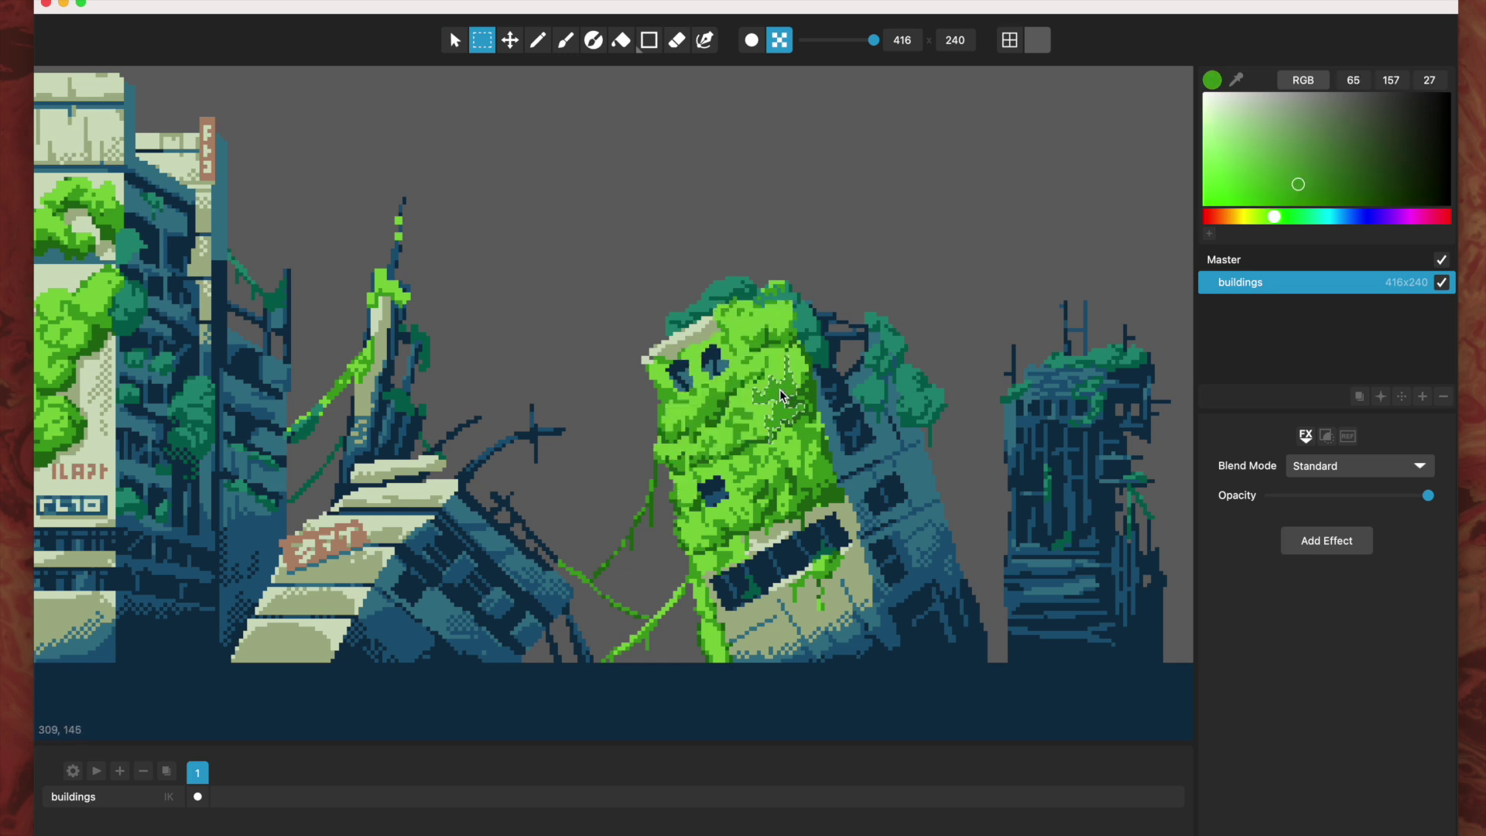
Step: Marquee-select the upper part of the leaning building, show the commands available for the selection, and dismiss them
left_click(647, 258)
left_click_drag(647, 257, 845, 503)
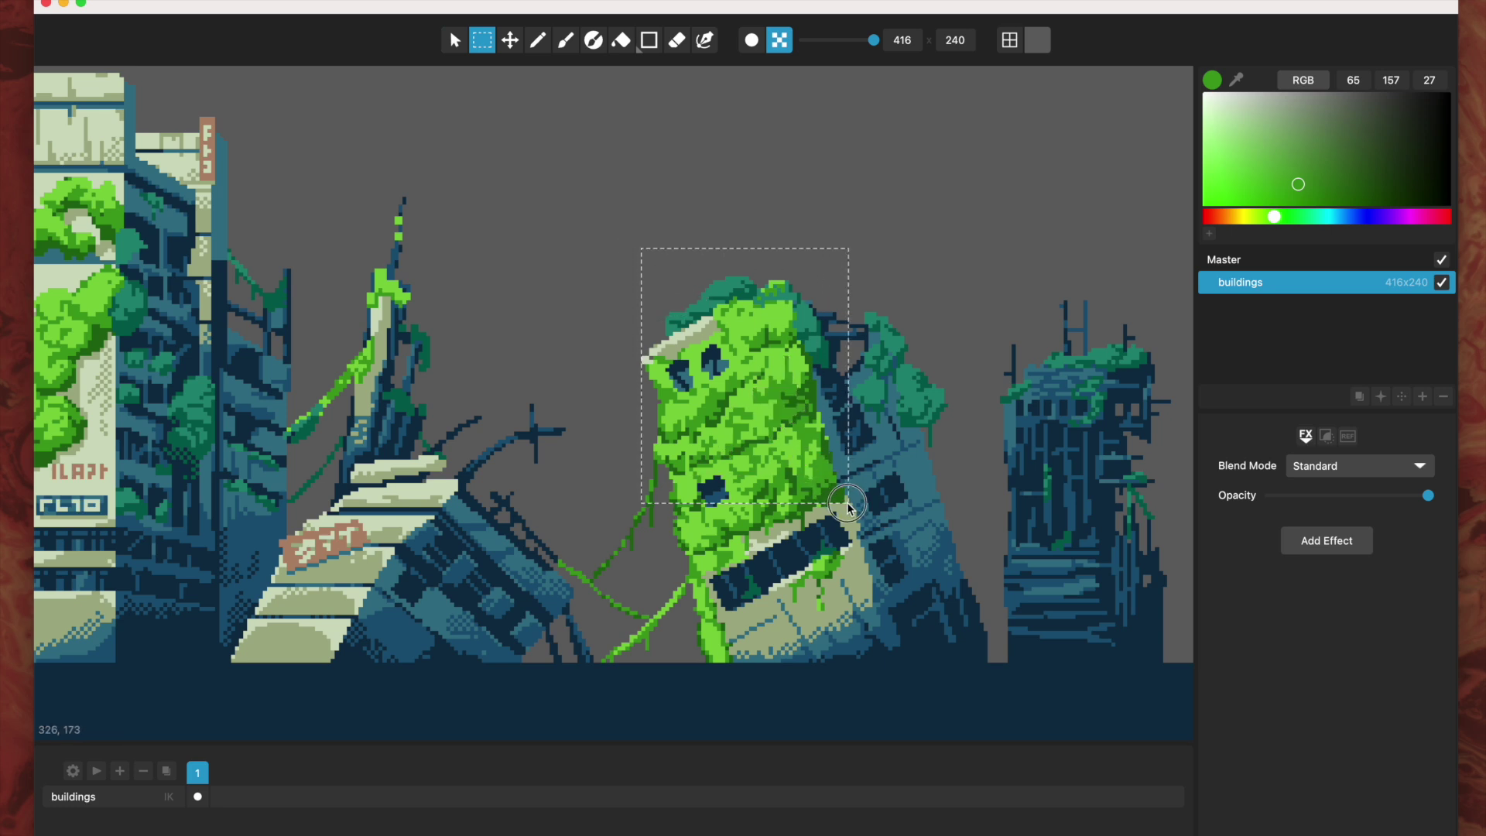
left_click(890, 224)
left_click_drag(952, 271, 617, 487)
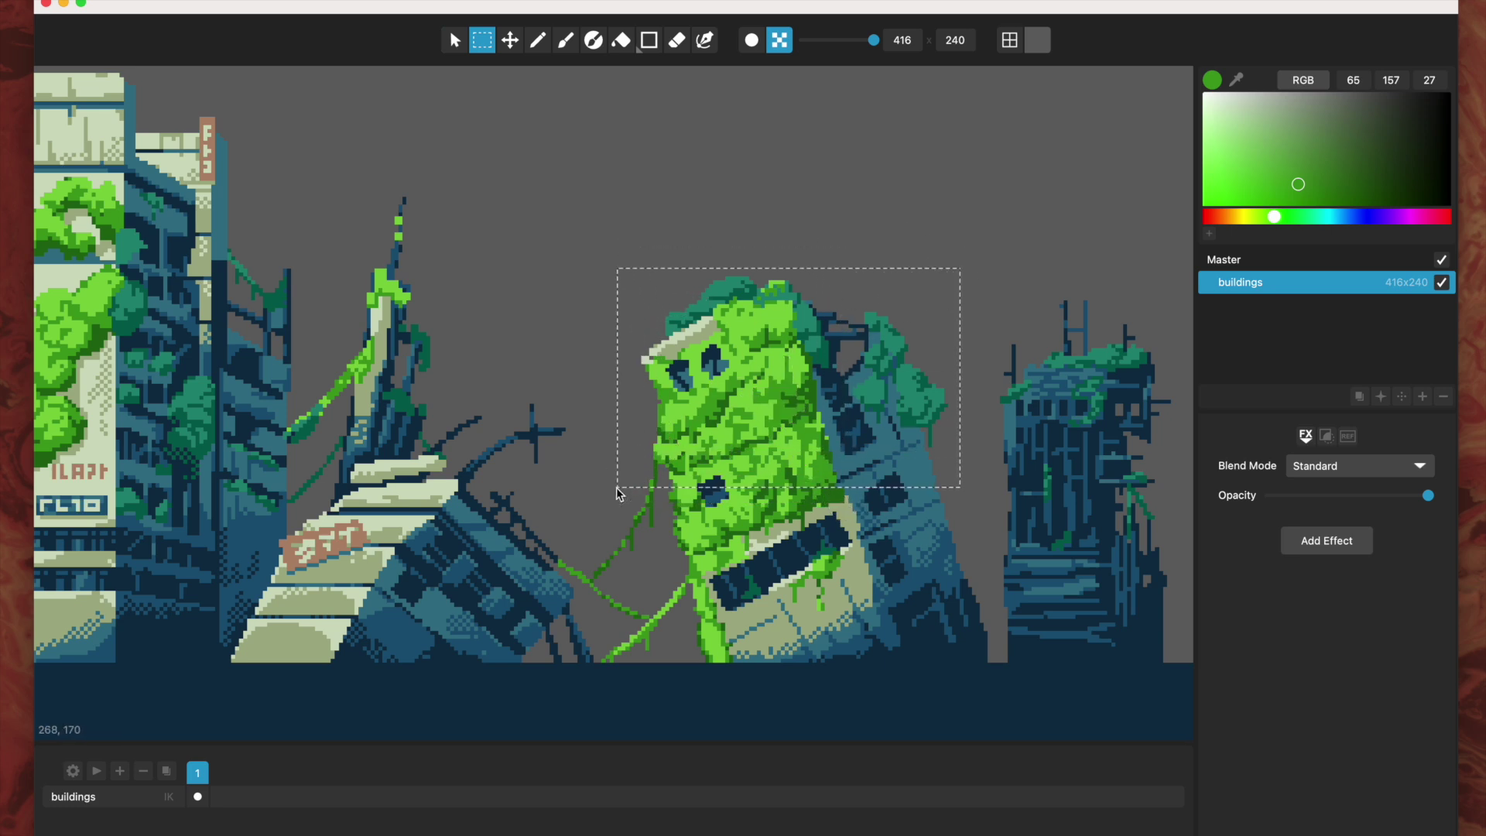
right_click(770, 333)
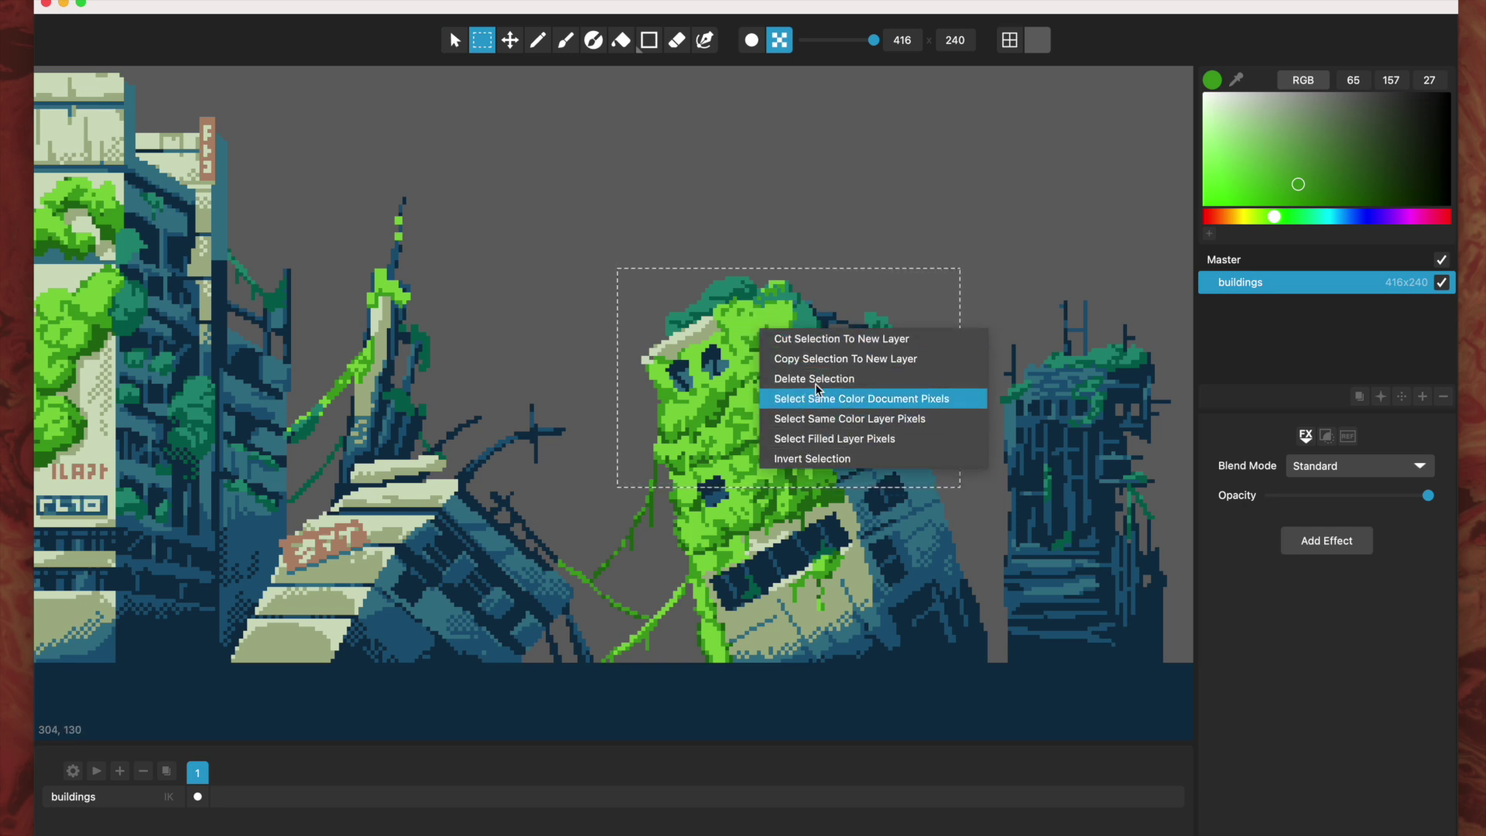
left_click(797, 193)
Step: Marquee-select the rightmost tower, cut it to a new layer, and undo that cut
left_click_drag(991, 249, 1183, 667)
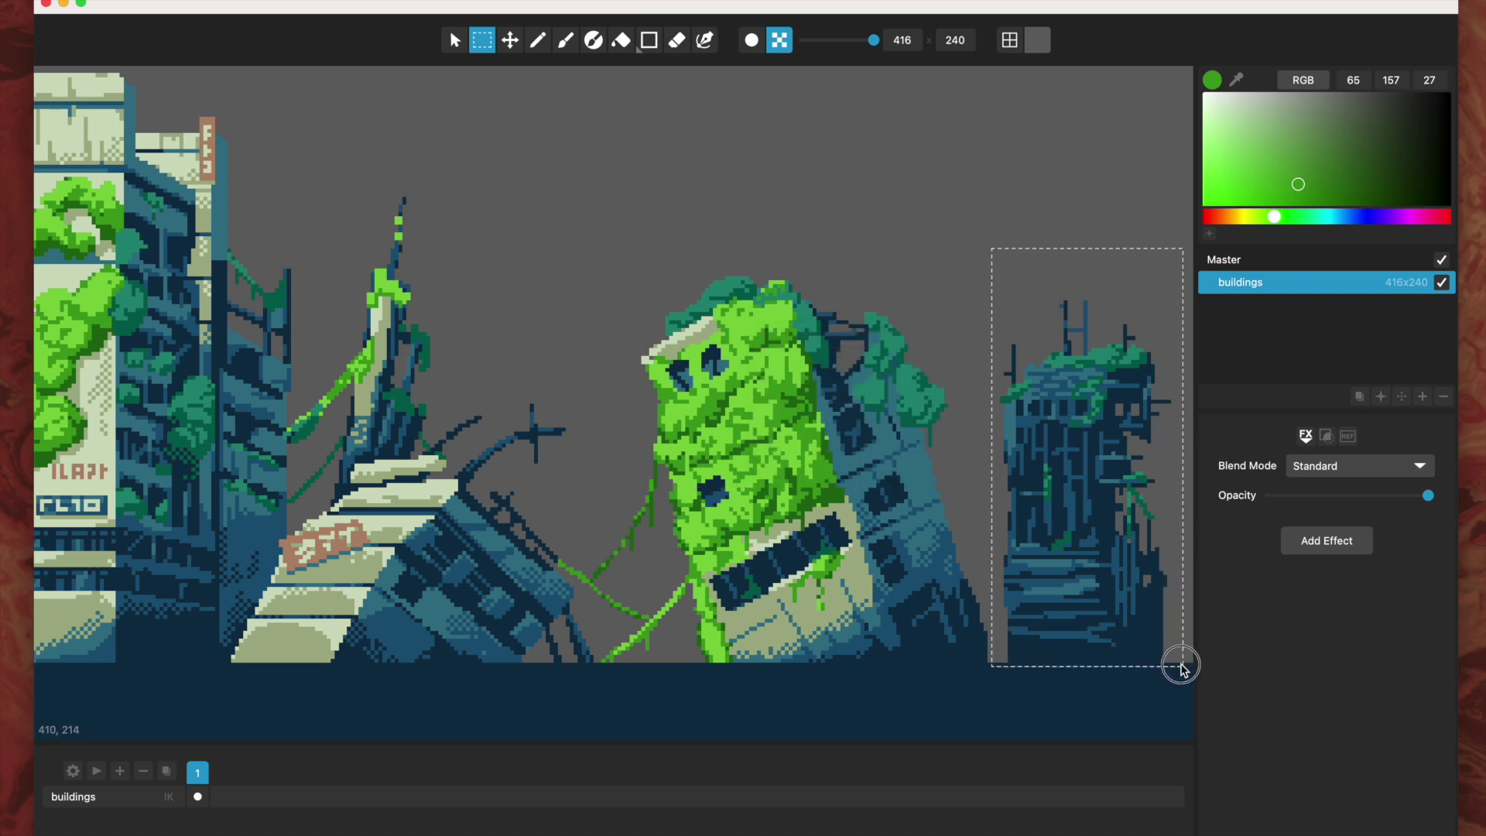
right_click(1098, 448)
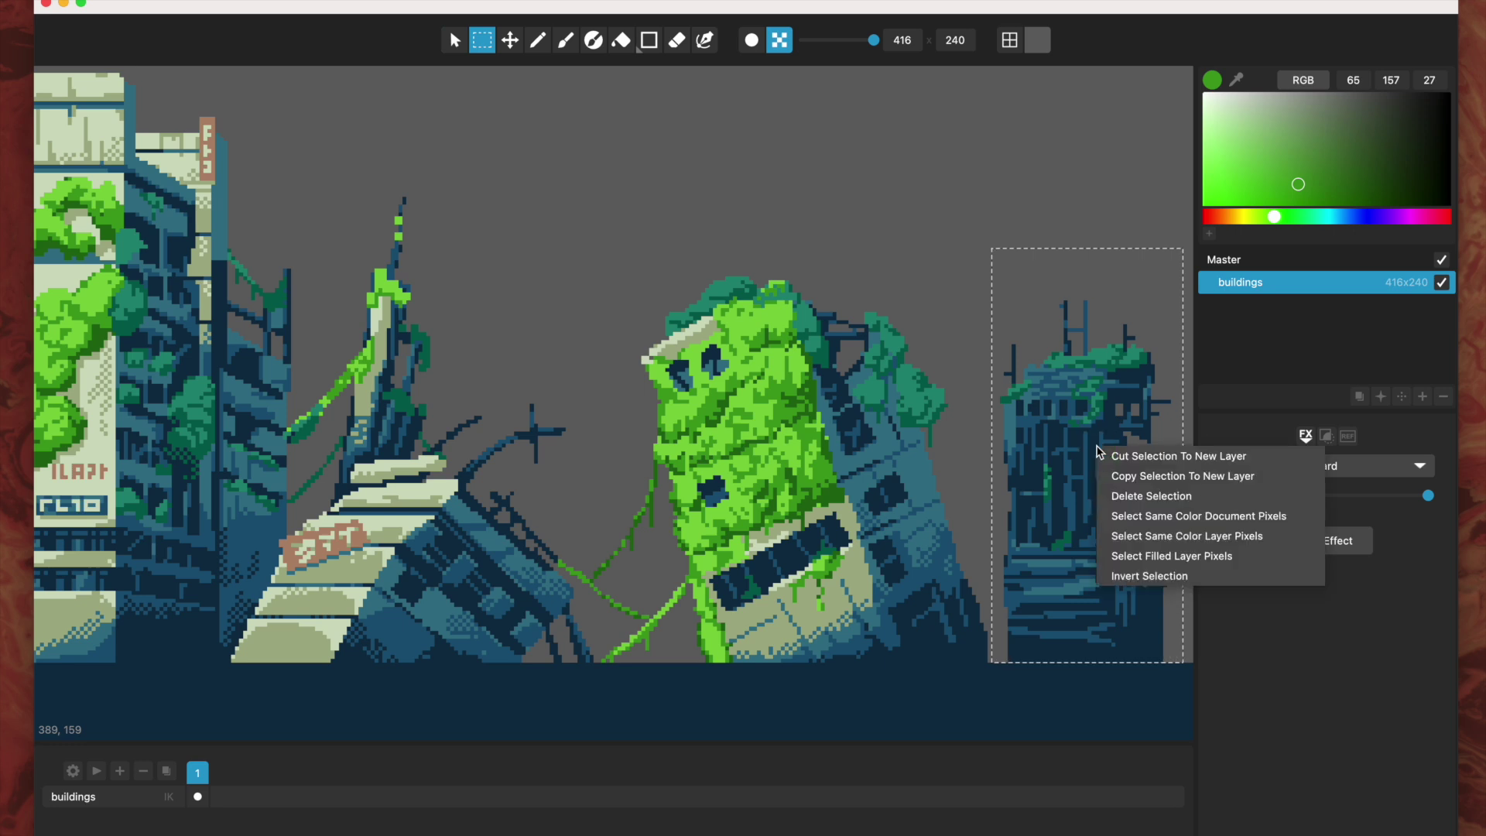
left_click(1167, 456)
left_click(1362, 282)
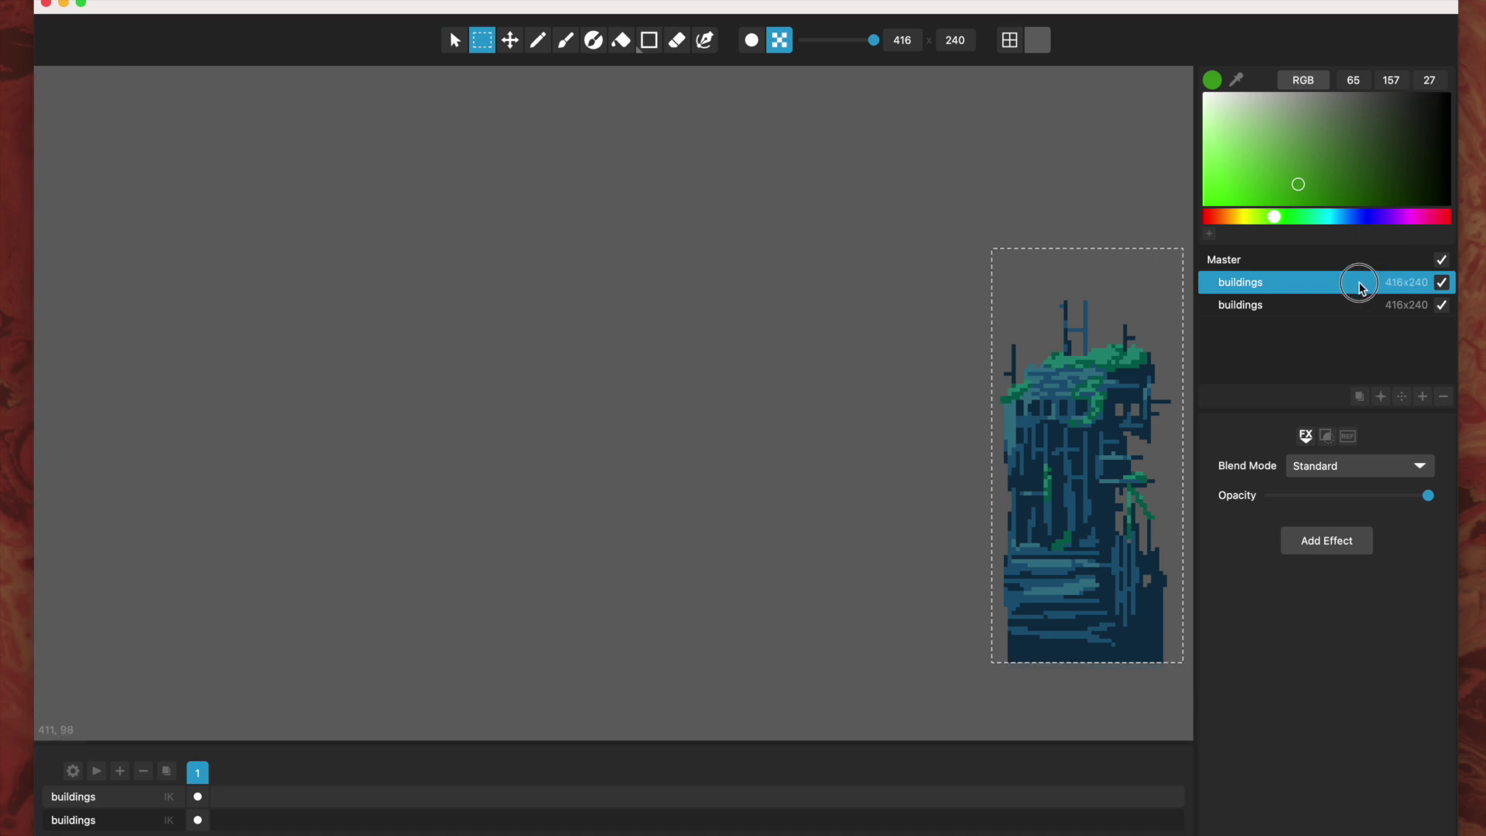
key("super+z")
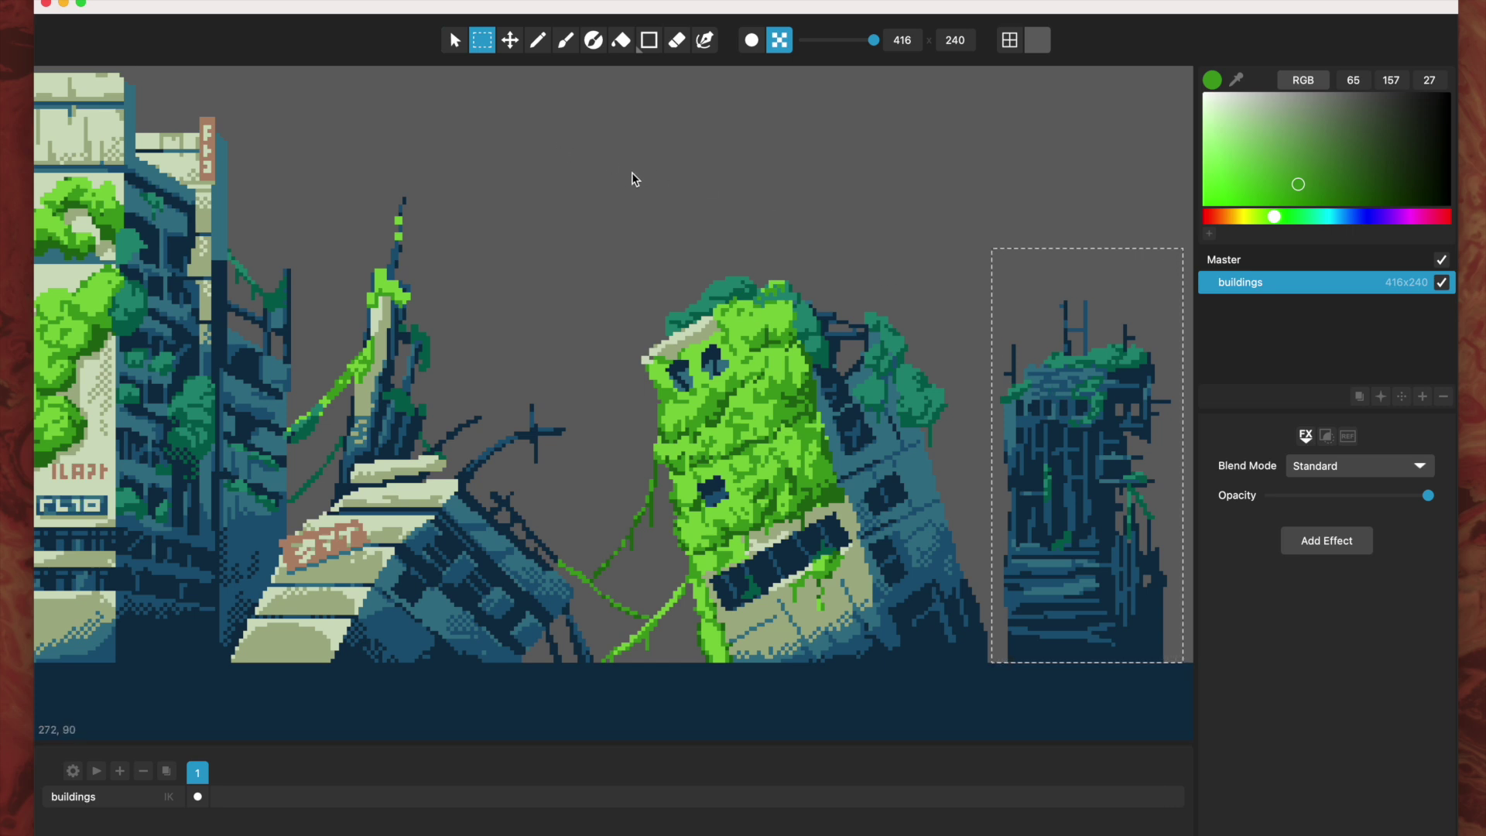
Step: Paste the copied tower into a new marquee beside the leaning building and clear the selection
left_click_drag(546, 121, 710, 434)
key("super+v")
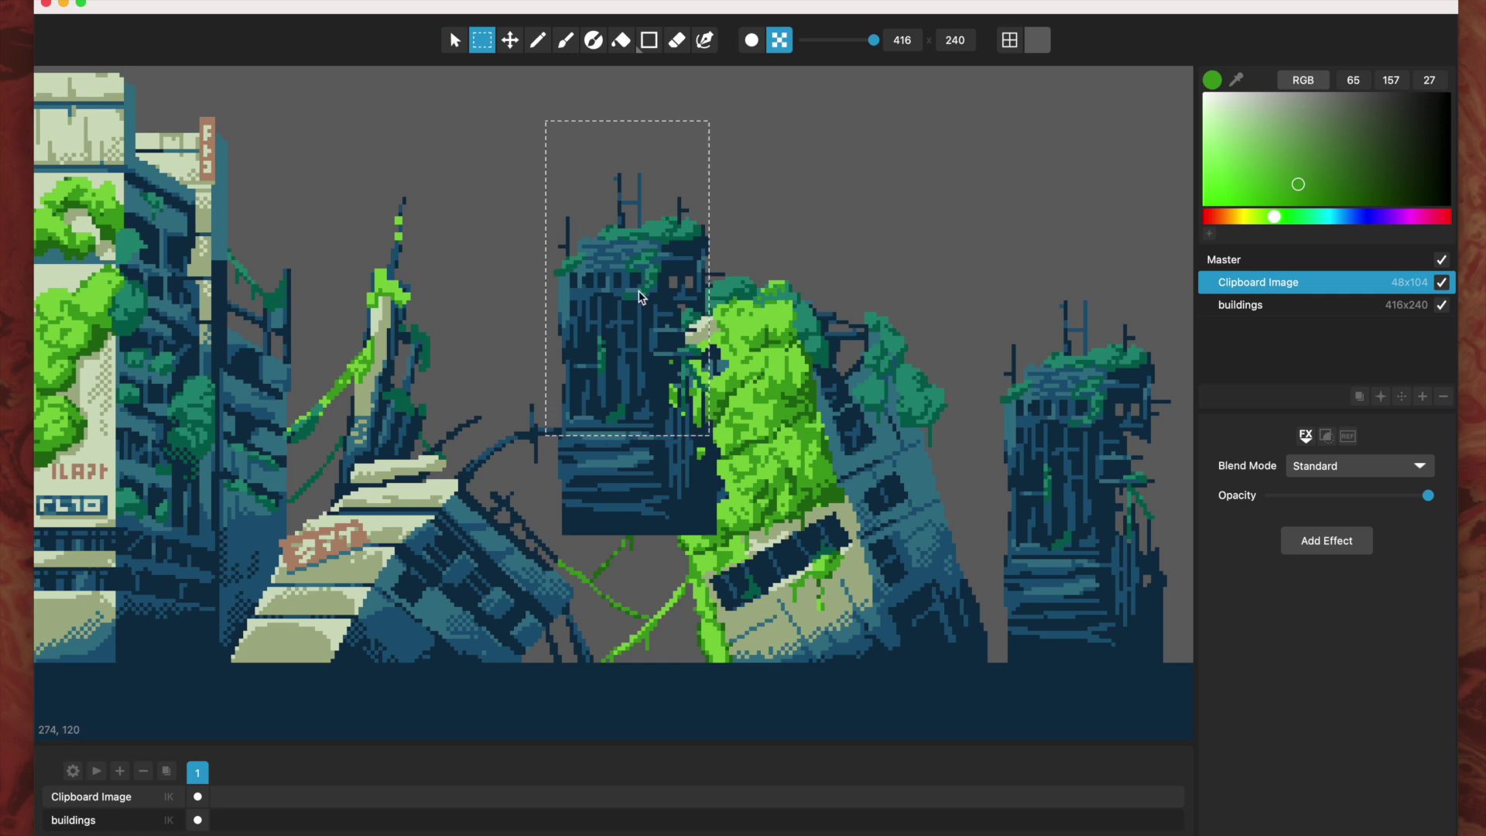
key("super+d")
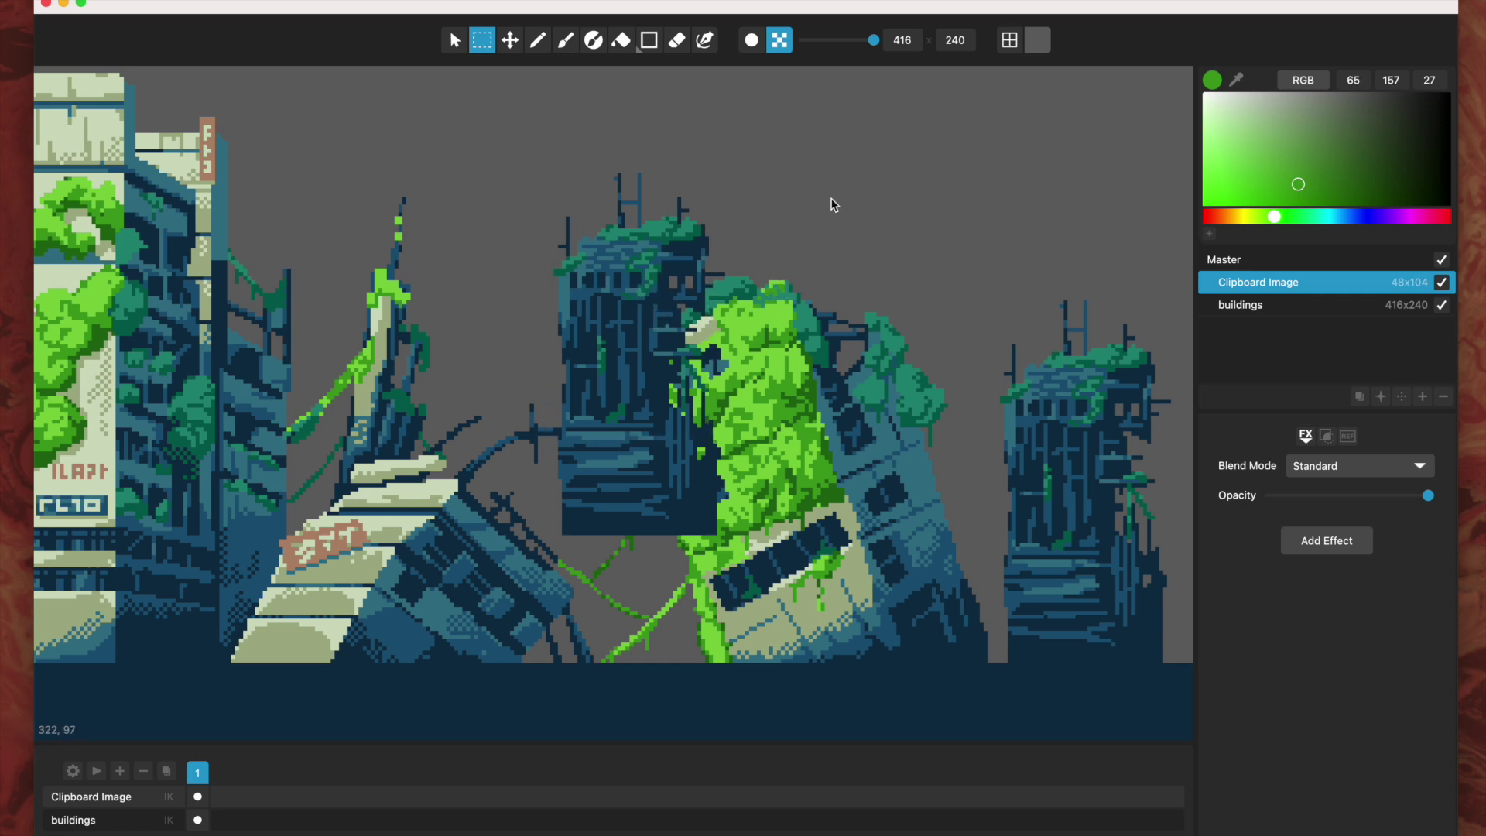
Step: Place the Clipboard Image tower behind the buildings layer at ground level, and delete its layer
left_click(1276, 304)
left_click(1276, 286)
left_click(511, 41)
left_click_drag(656, 308, 656, 357)
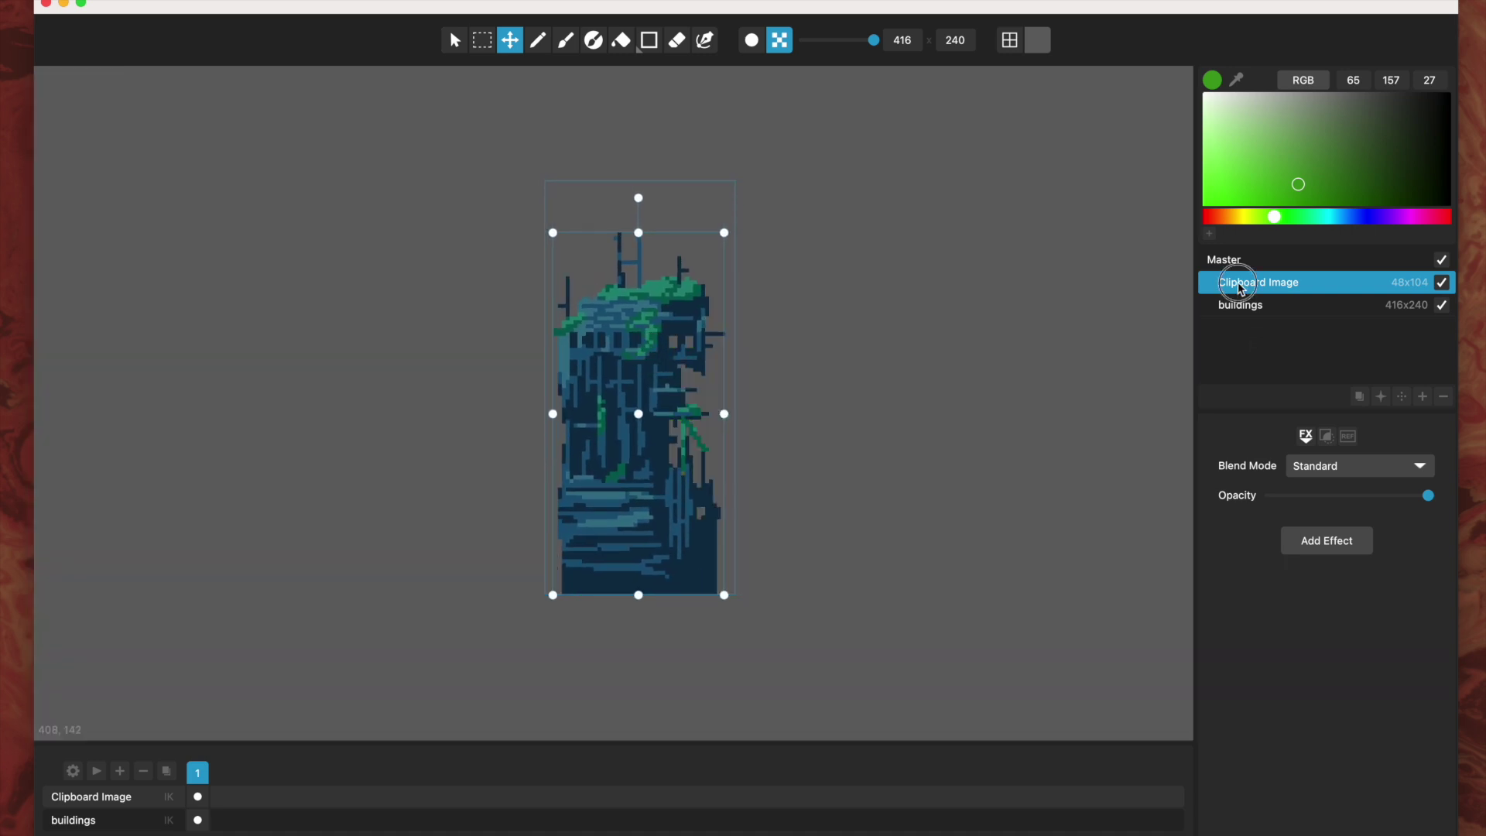
left_click_drag(1244, 282, 1227, 316)
left_click_drag(623, 318, 546, 385)
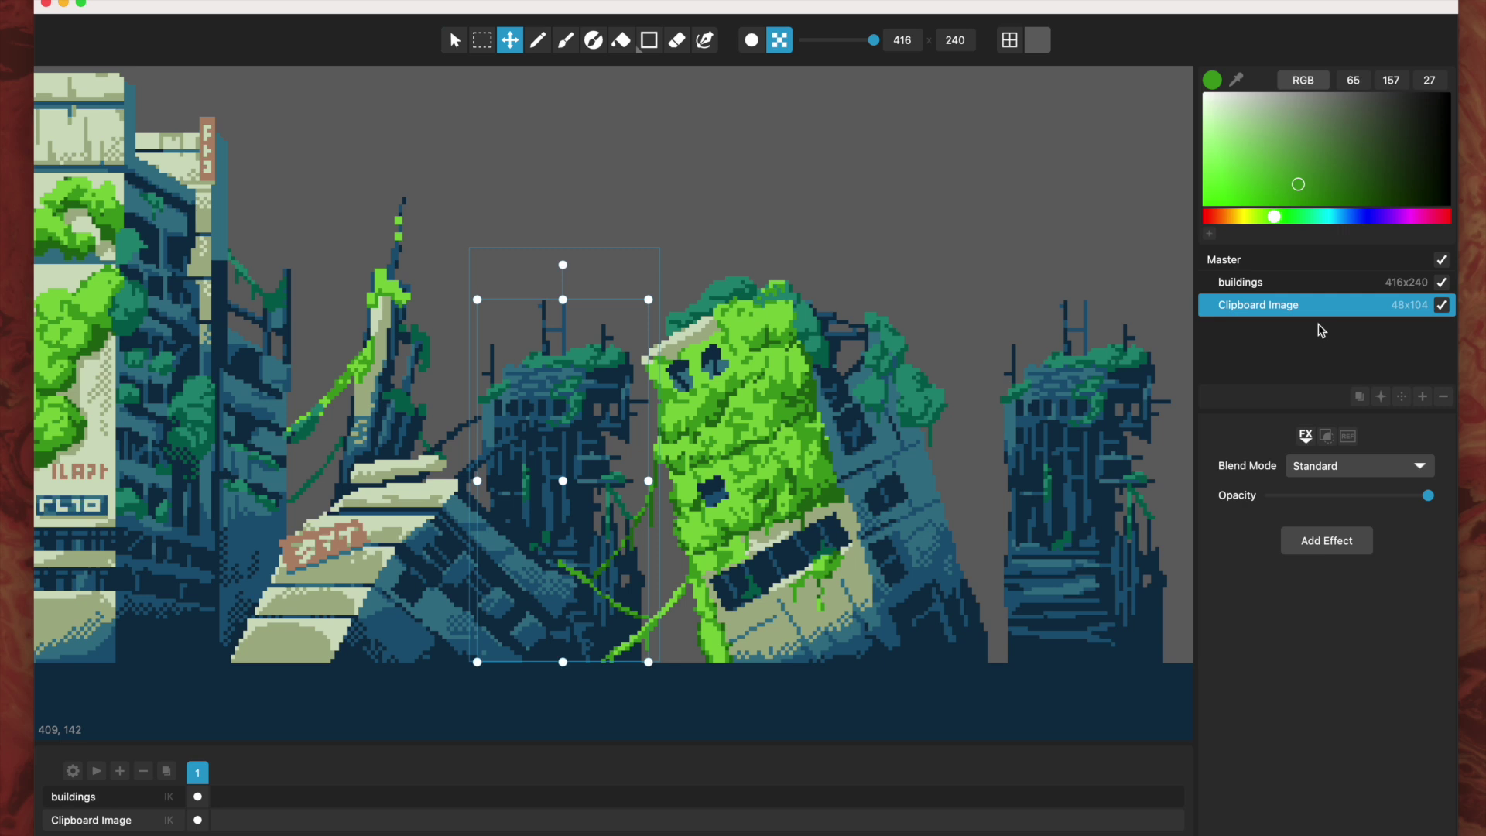
left_click(1444, 397)
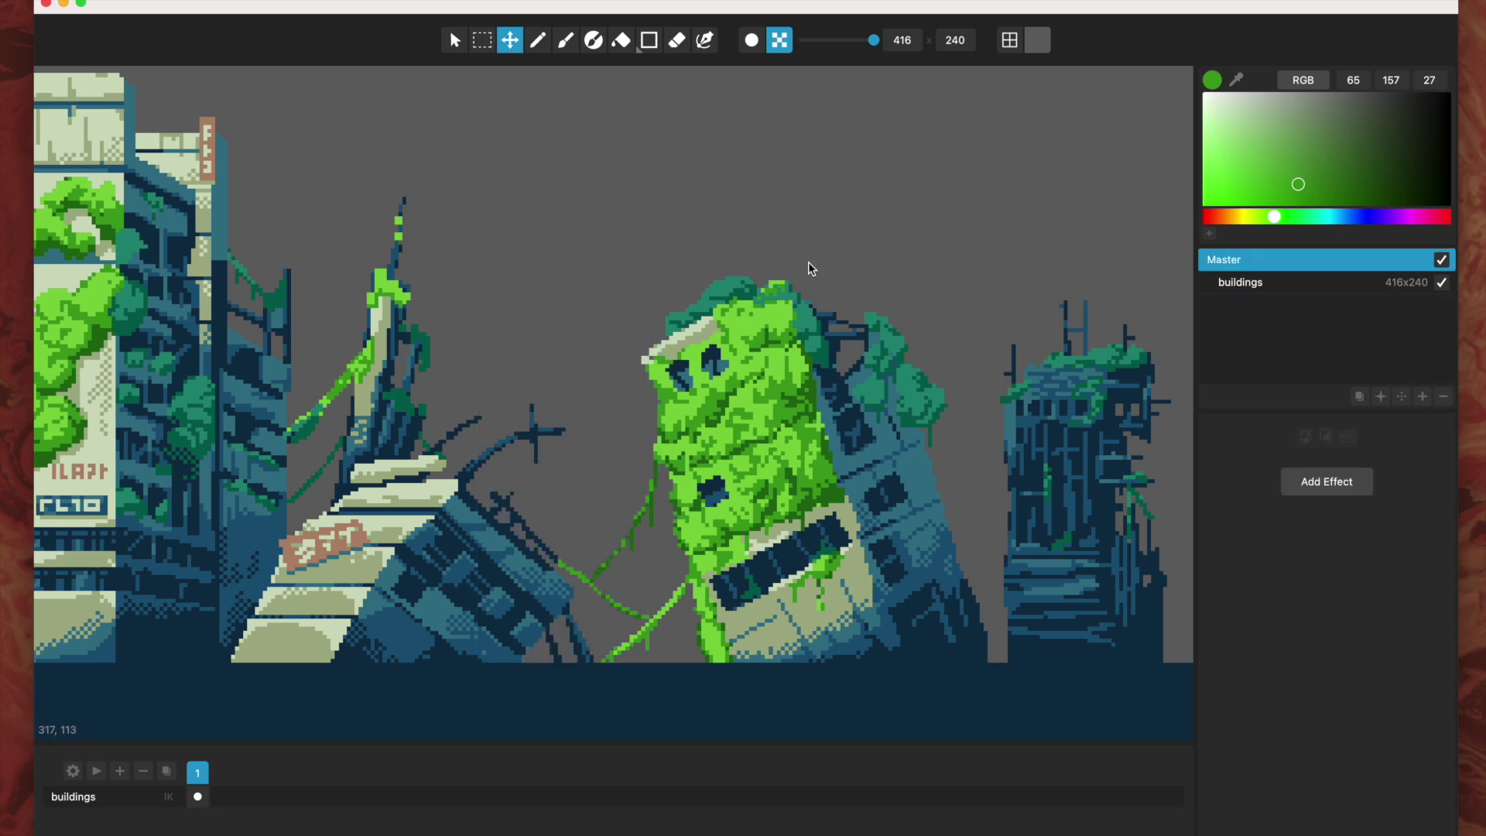
Step: Marquee-select the rightmost tower down to the ground line and cut it out of the buildings layer
left_click(482, 41)
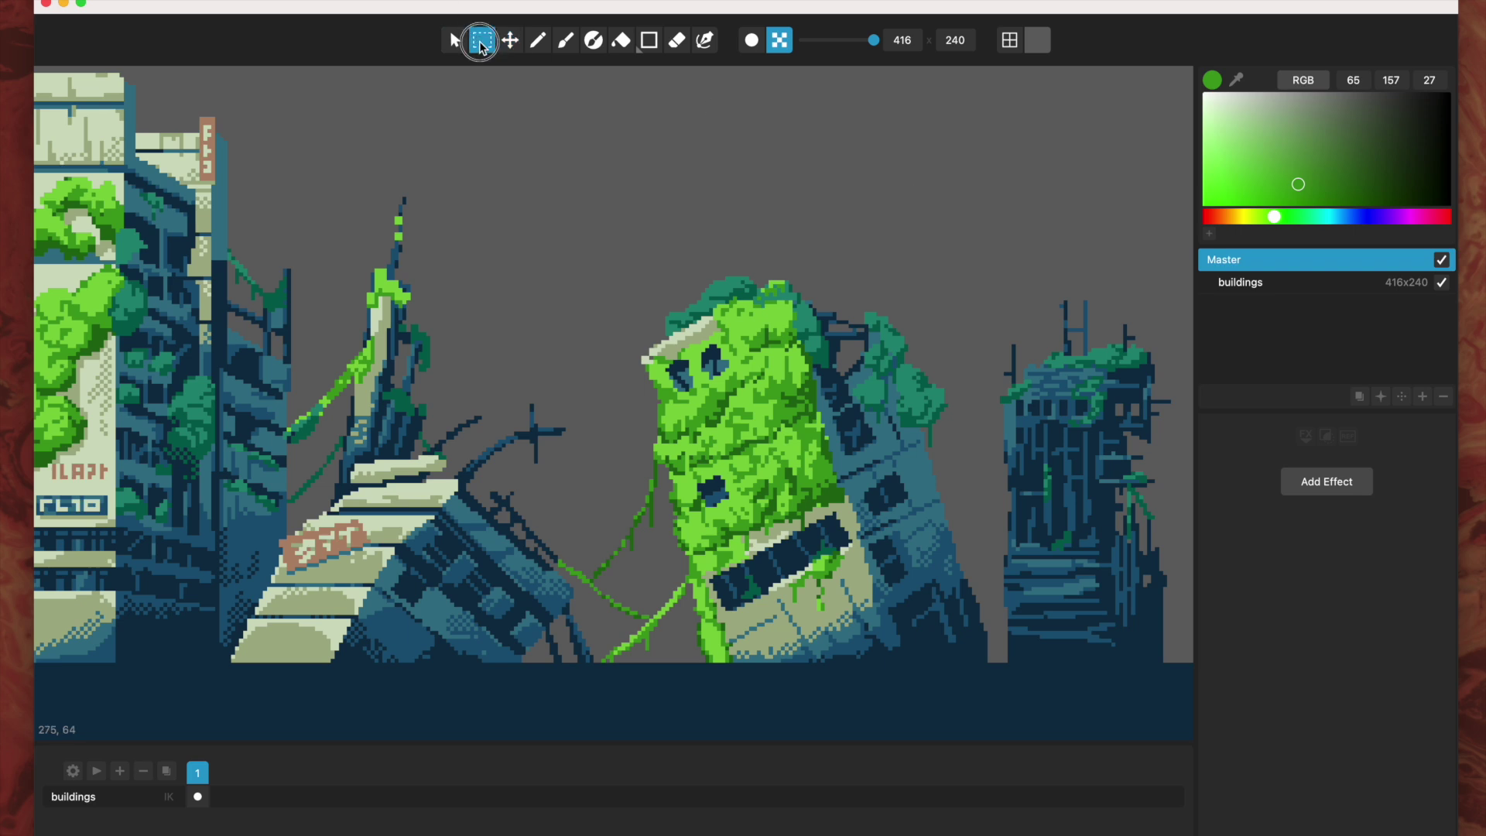
left_click_drag(986, 232, 1187, 643)
left_click(1185, 660)
left_click_drag(1171, 280, 999, 664)
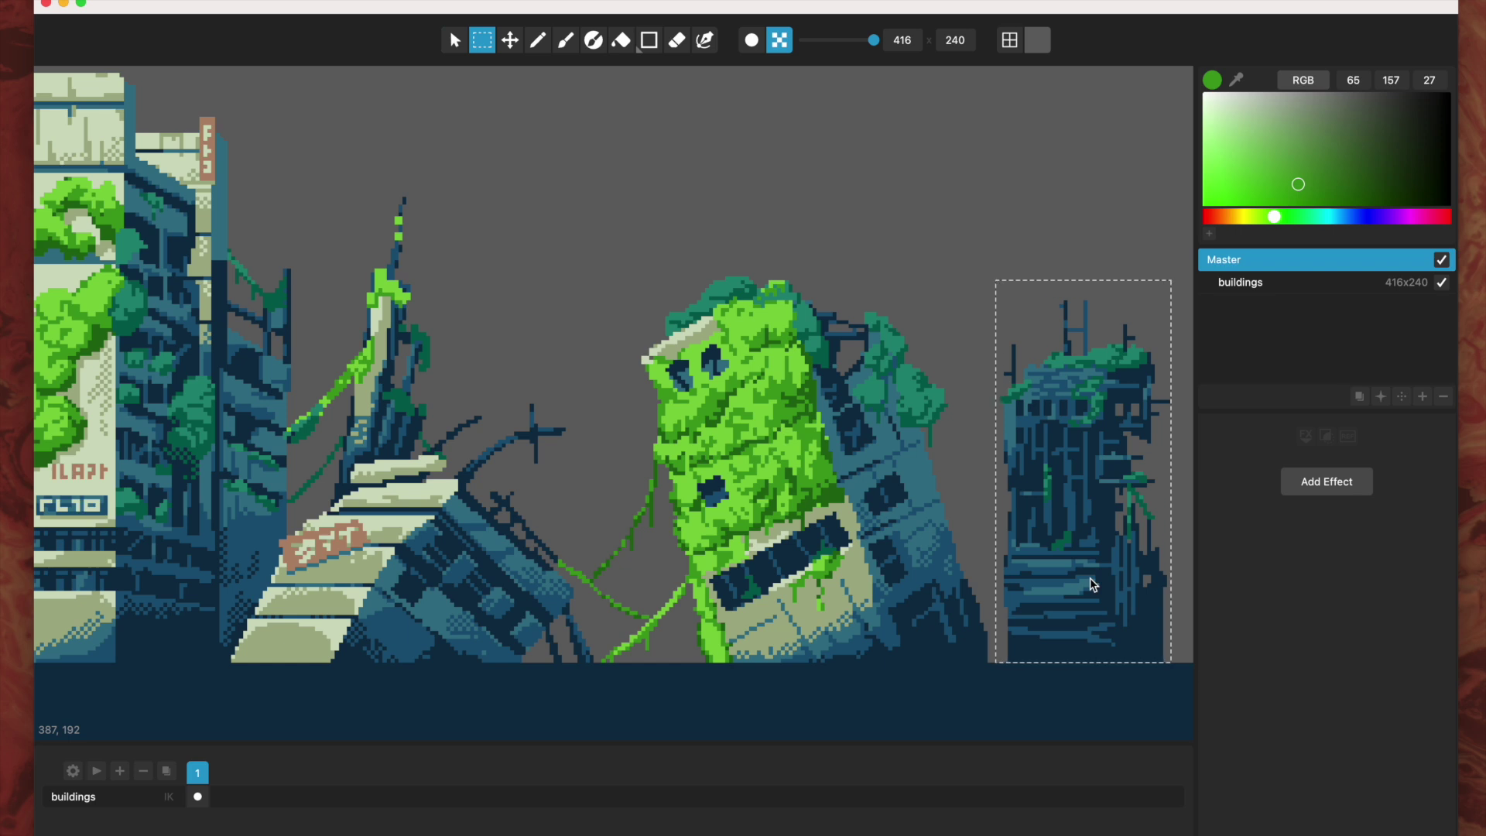
left_click(1247, 280)
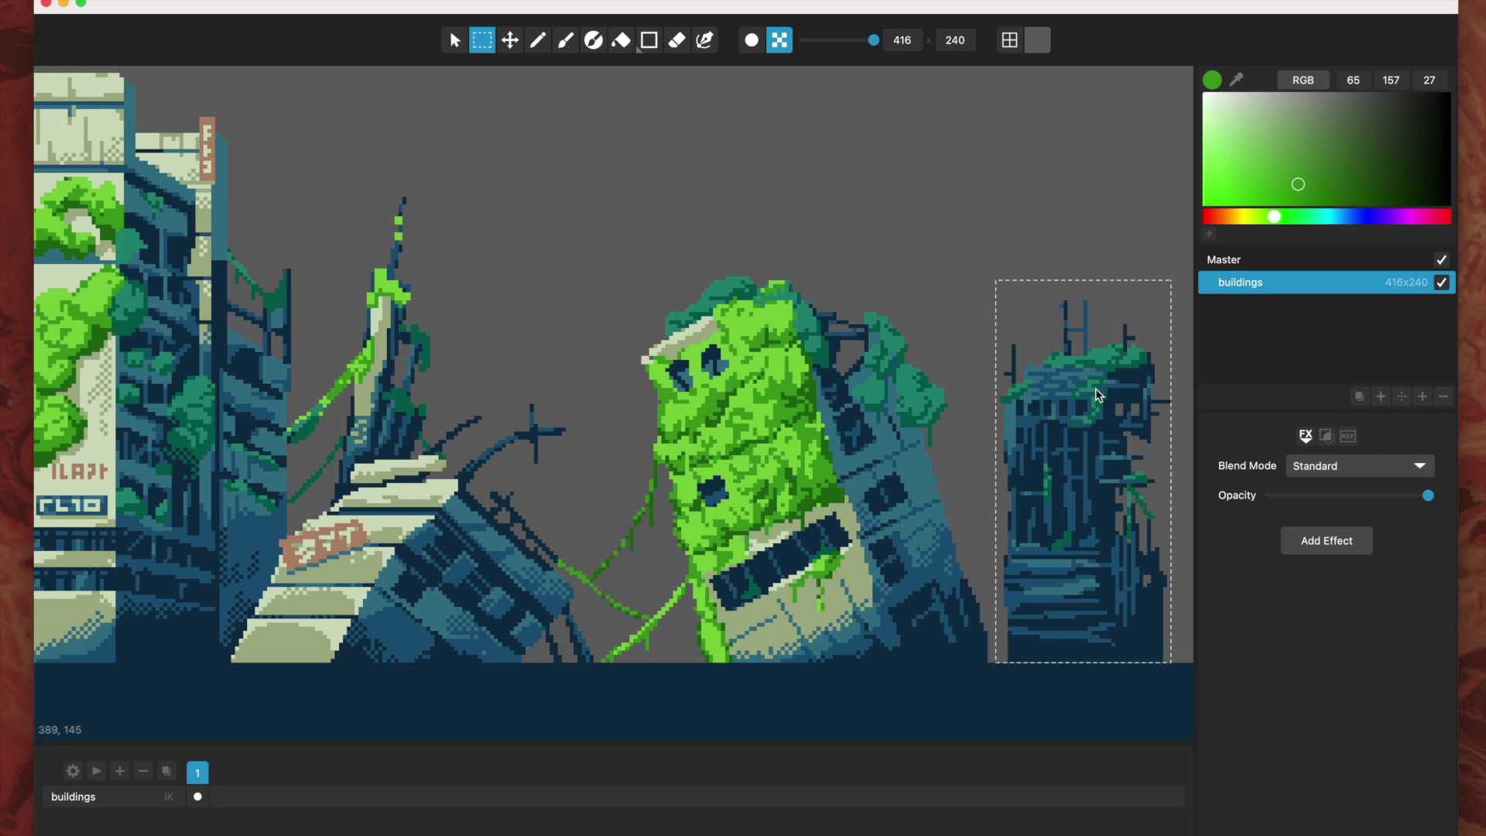
key("Delete")
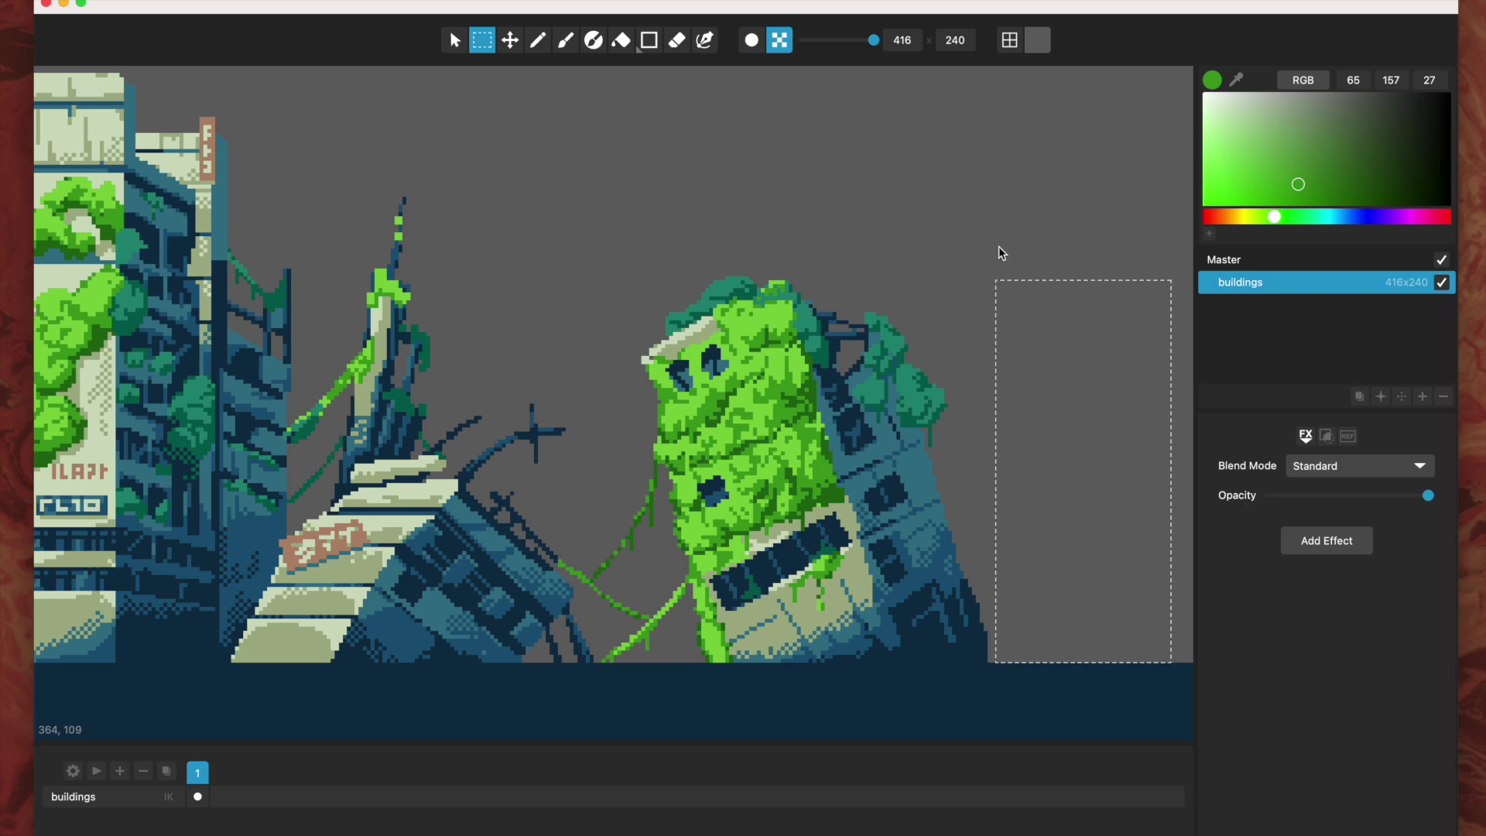
Step: Switch to Affinity Designer and create a new document from the tower image on the clipboard
key("ctrl+Up")
left_click(1055, 248)
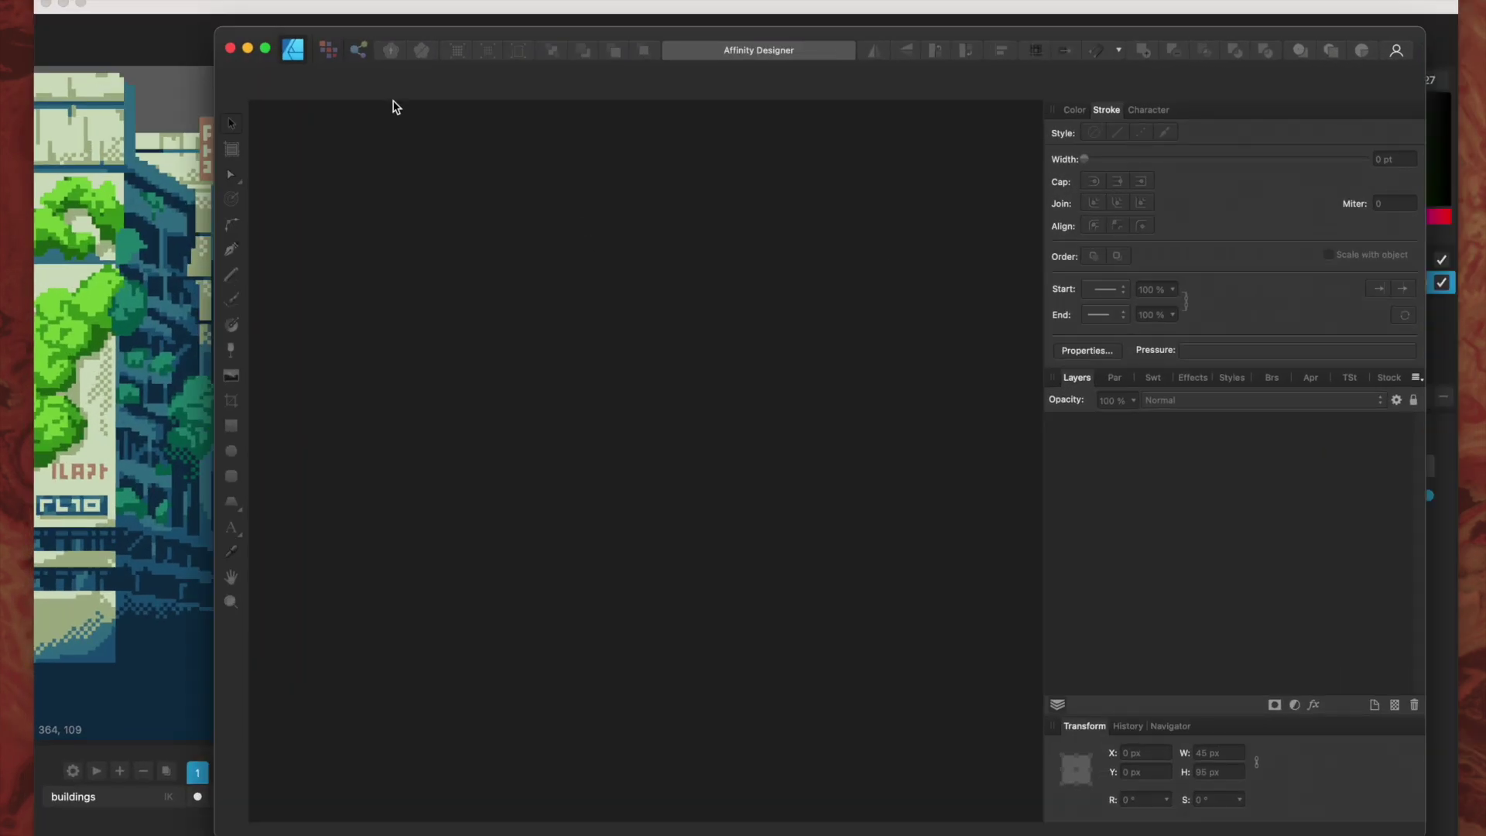
left_click_drag(459, 38, 422, 32)
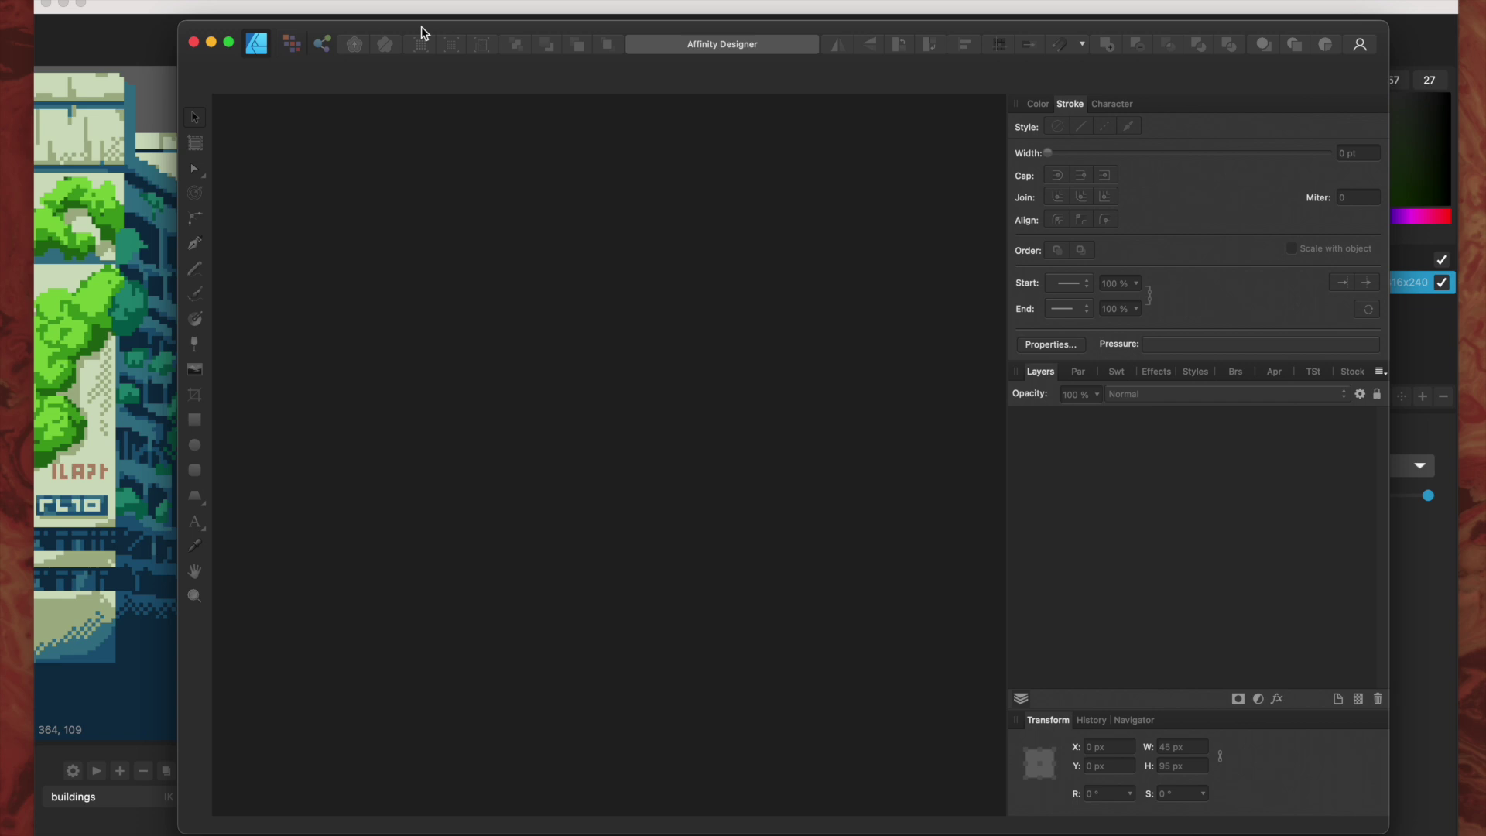
left_click(167, 0)
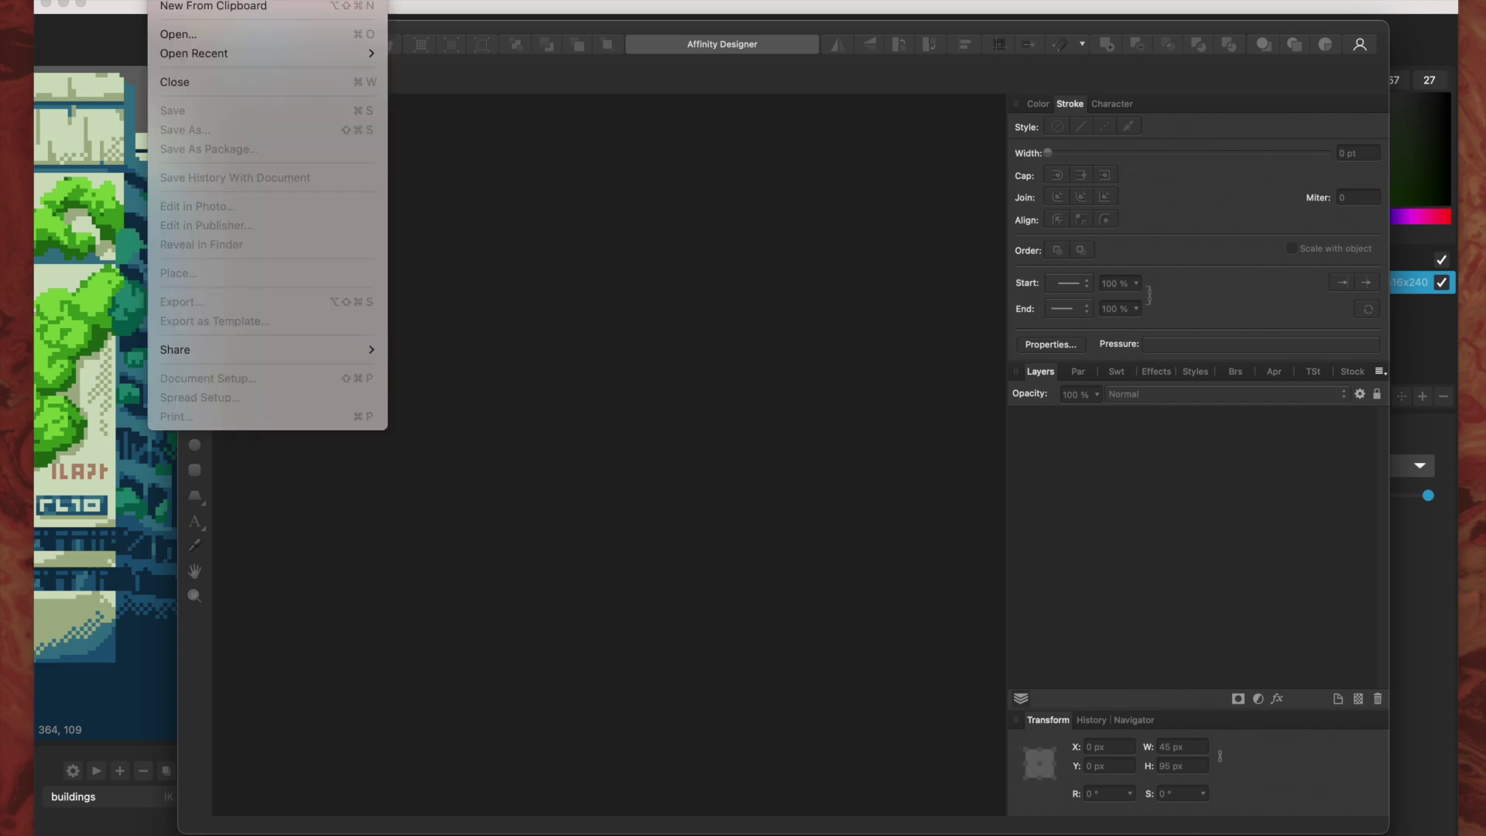
left_click(188, 7)
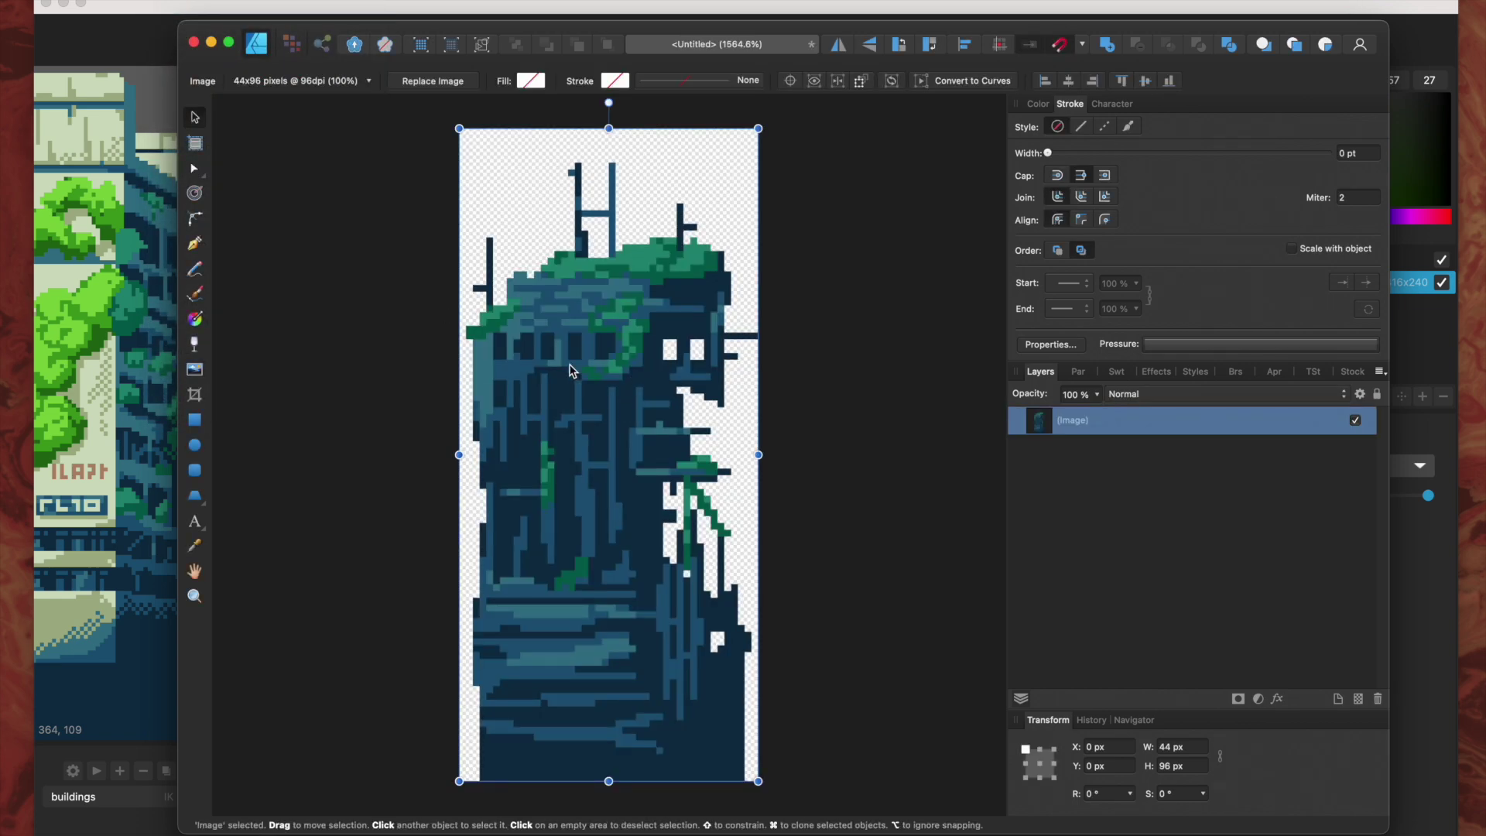
scroll(570, 370, "down", 5)
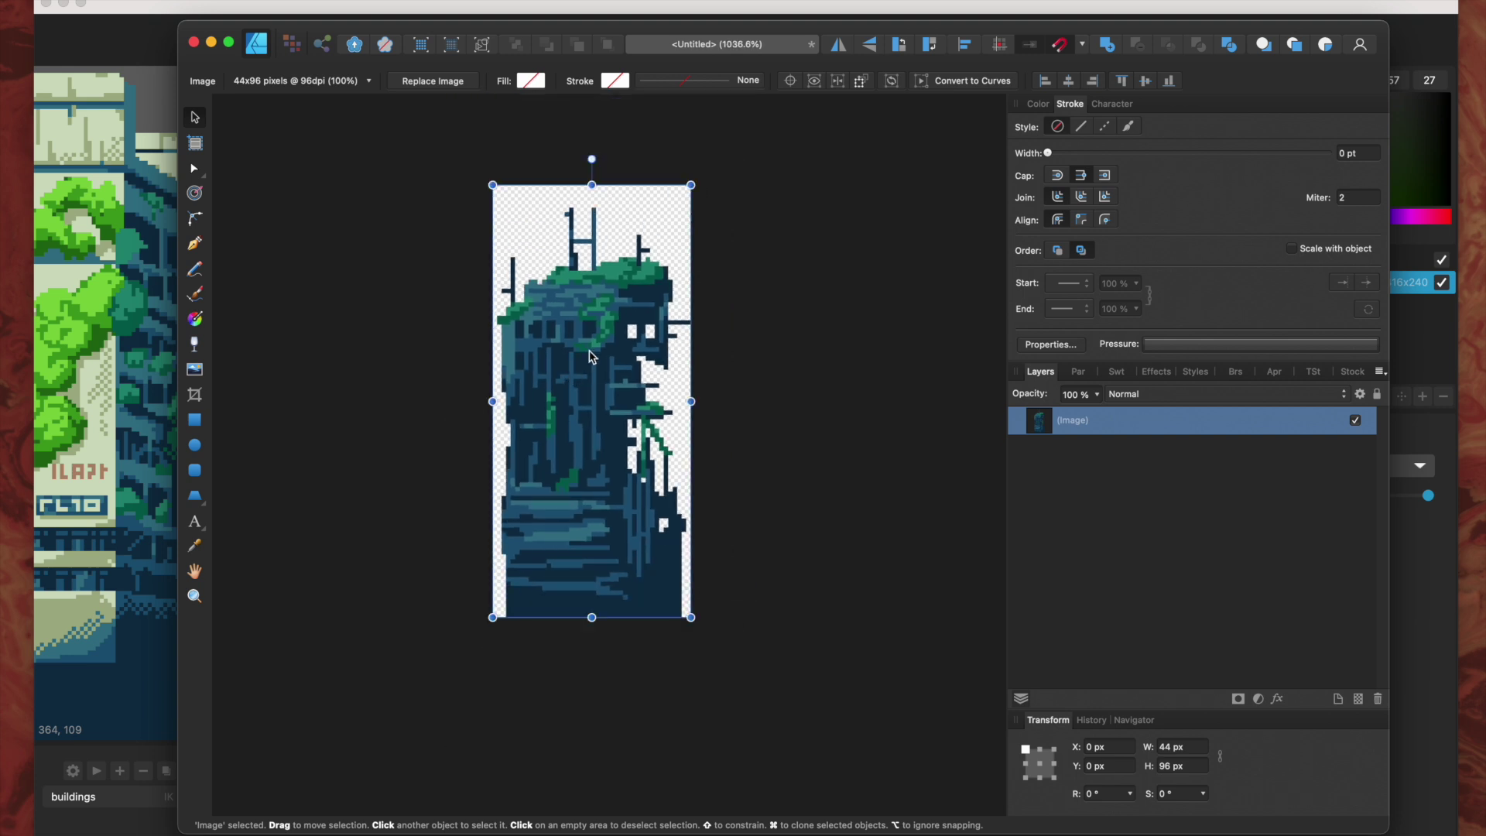
scroll(592, 355, "up", 3)
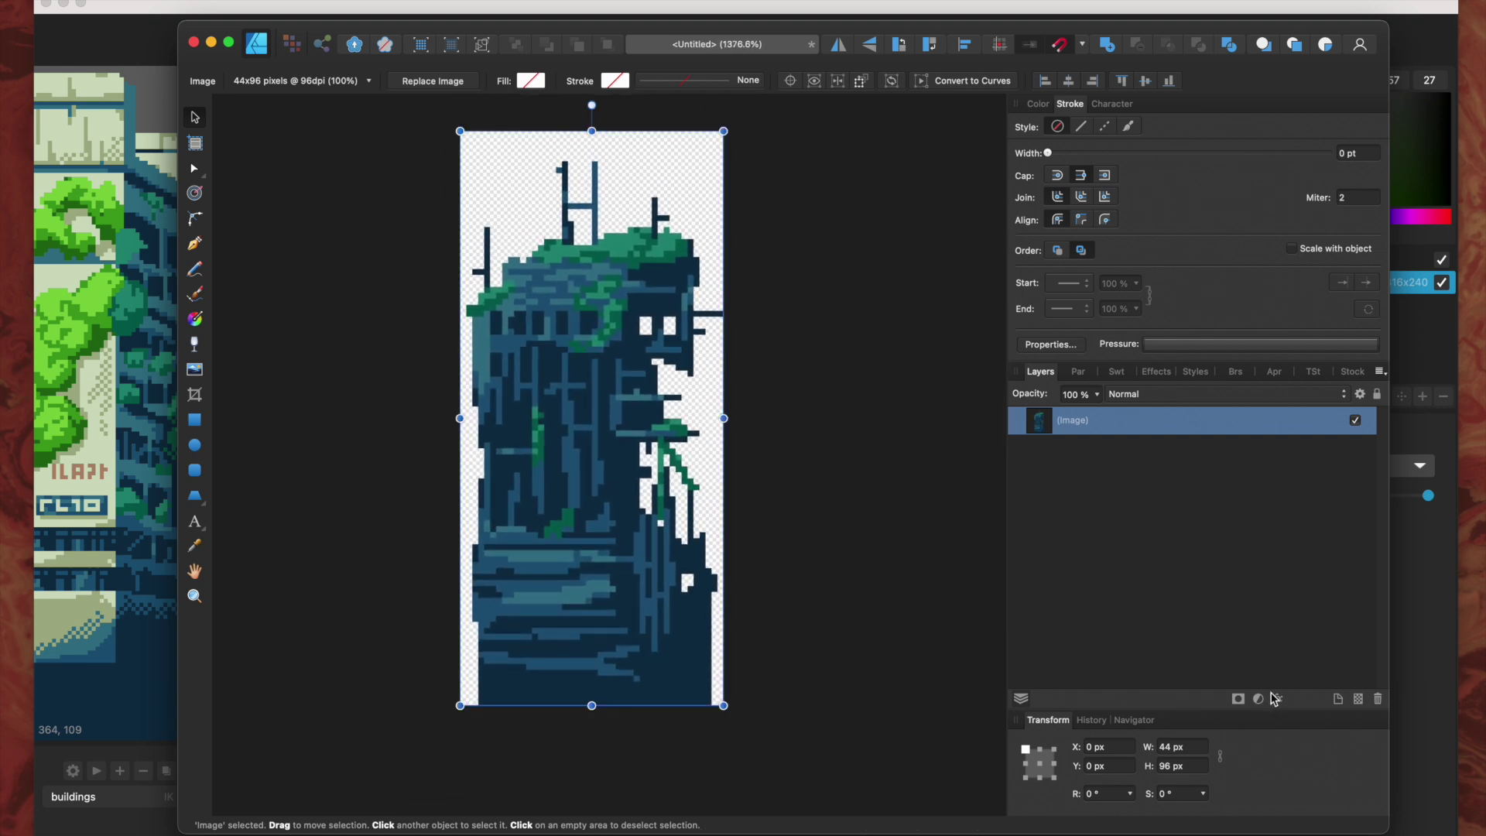
Step: Add a Recolor adjustment to the tower image with hue 202.8° and saturation 40%
left_click(1259, 699)
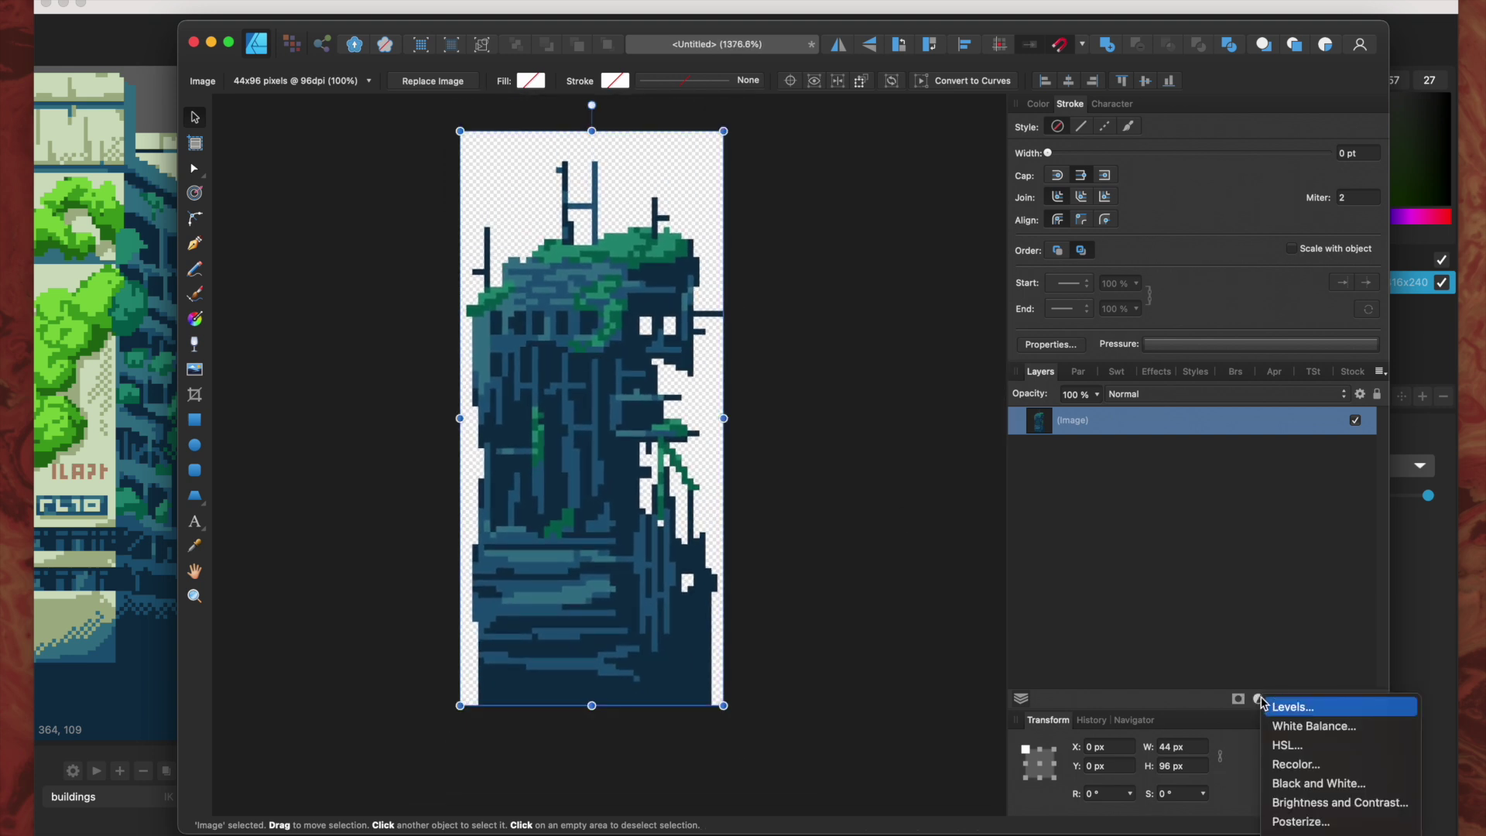
left_click(1301, 765)
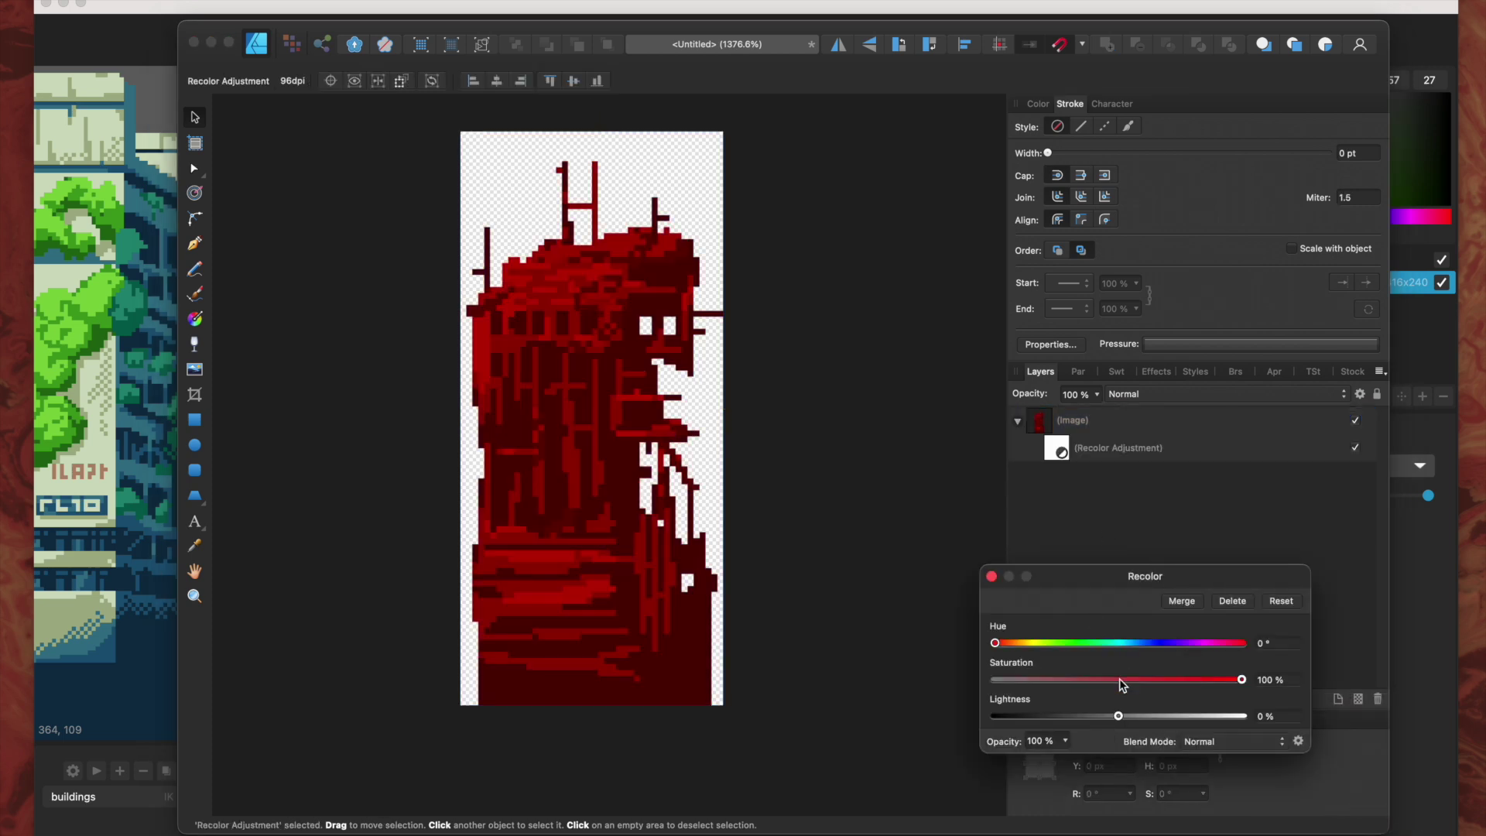
left_click_drag(1124, 682, 1081, 680)
left_click_drag(1153, 643, 1093, 680)
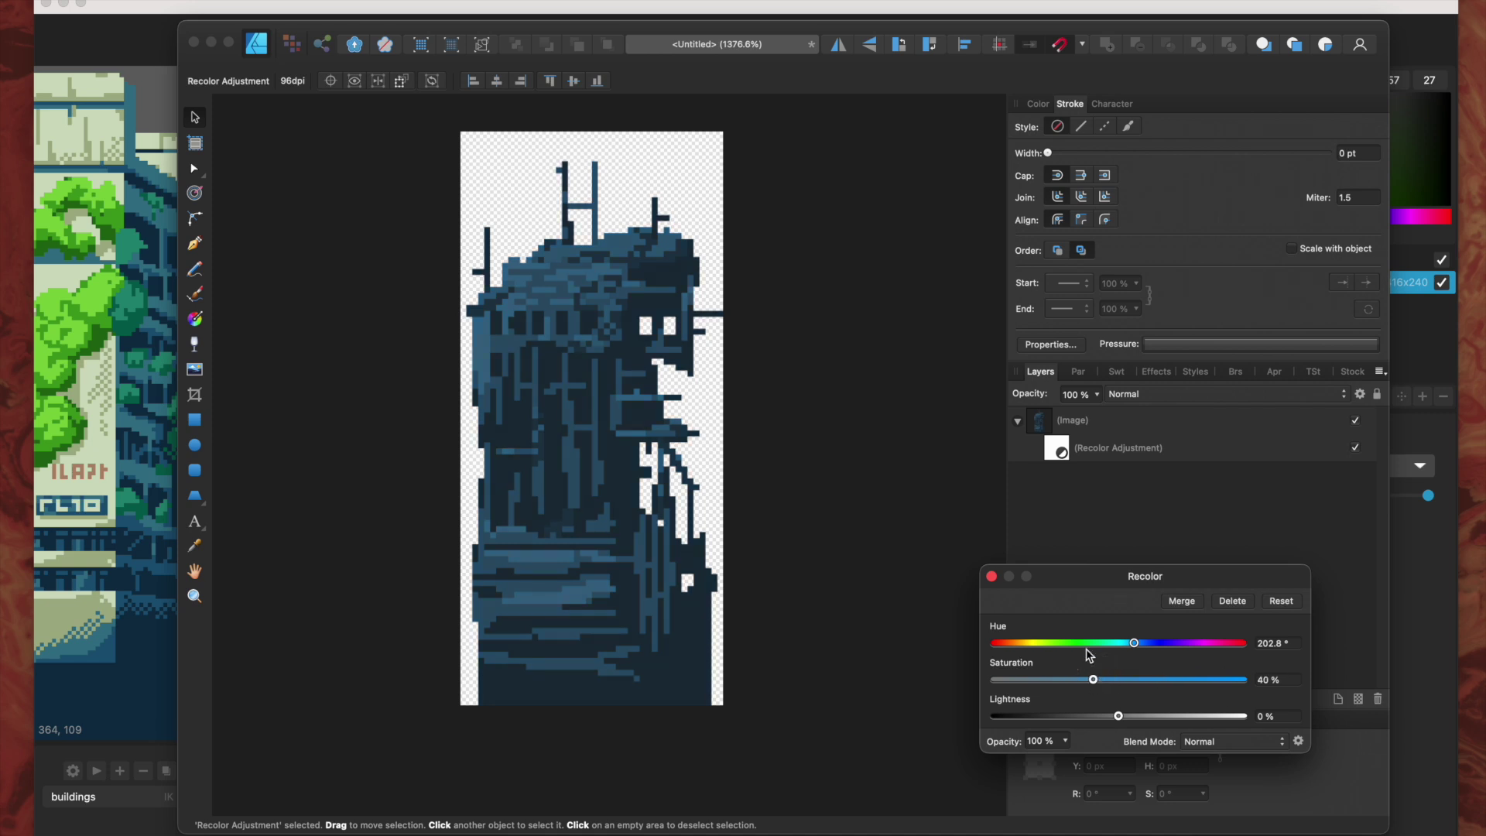
left_click(992, 577)
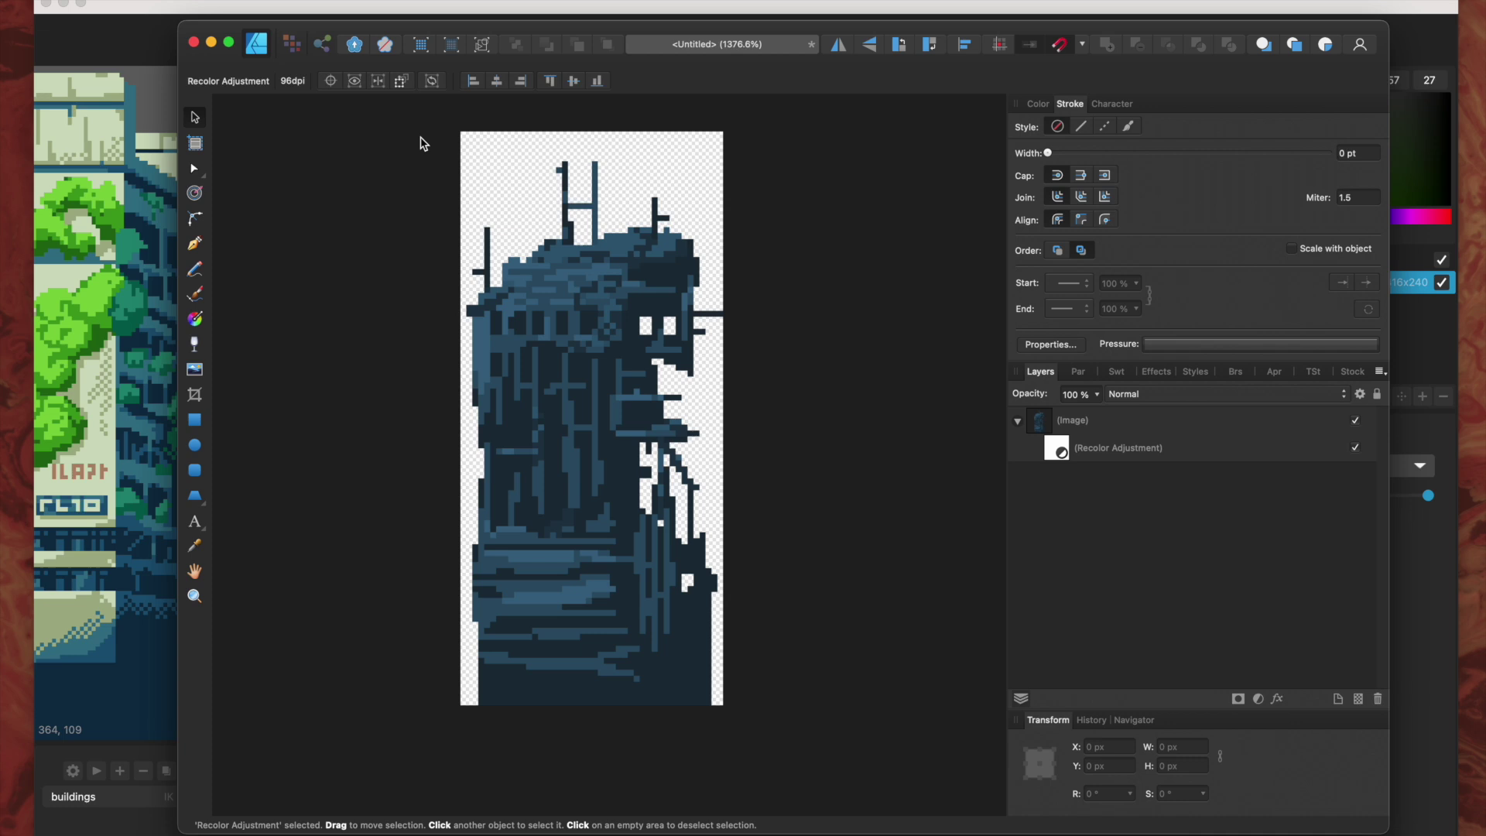
Step: Copy the recolored tower with its adjustment and paste it into the emptied selection in Pixelmash
left_click(354, 136)
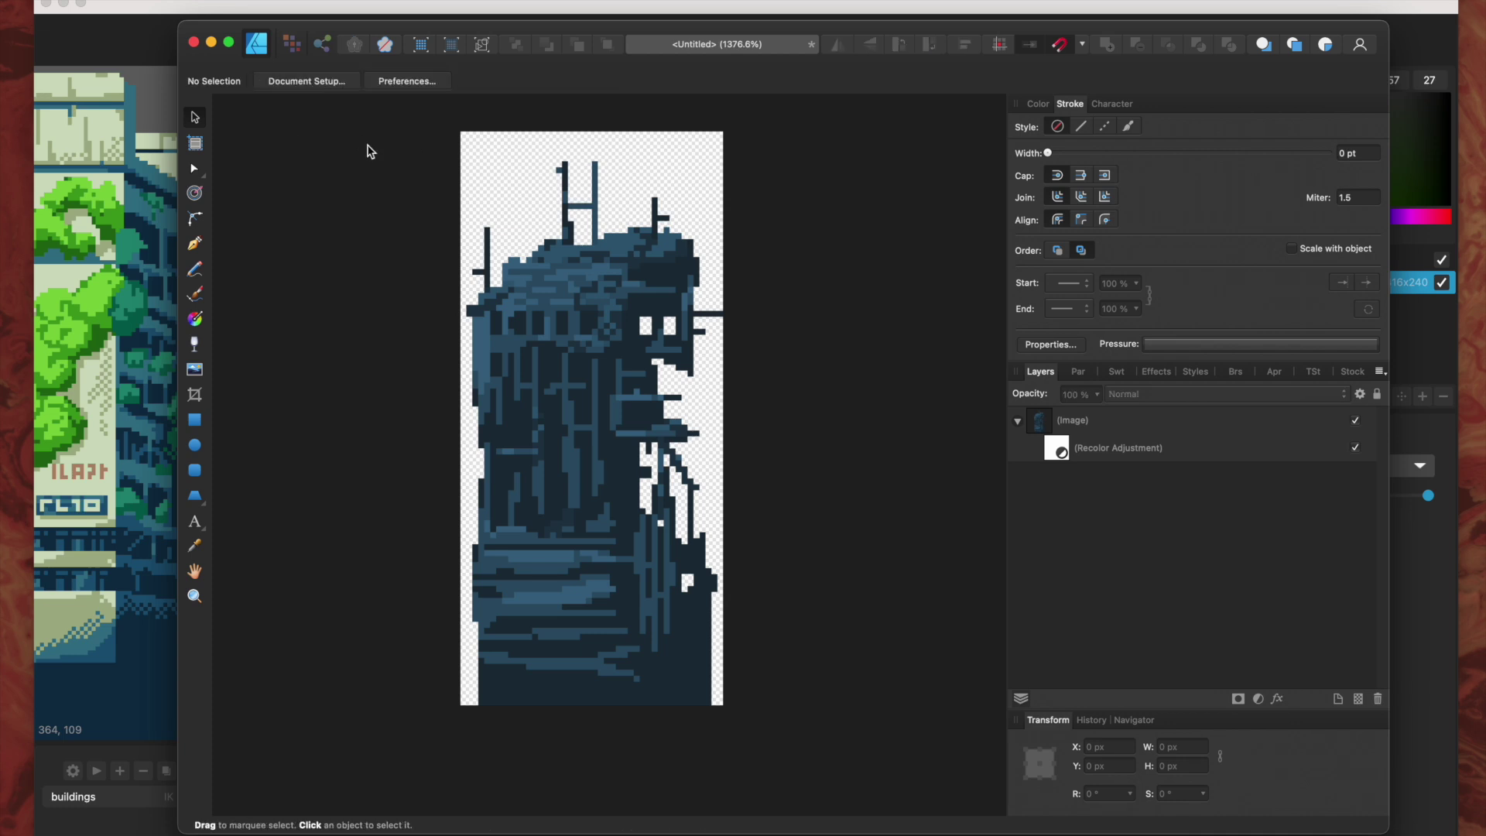
key("super+a")
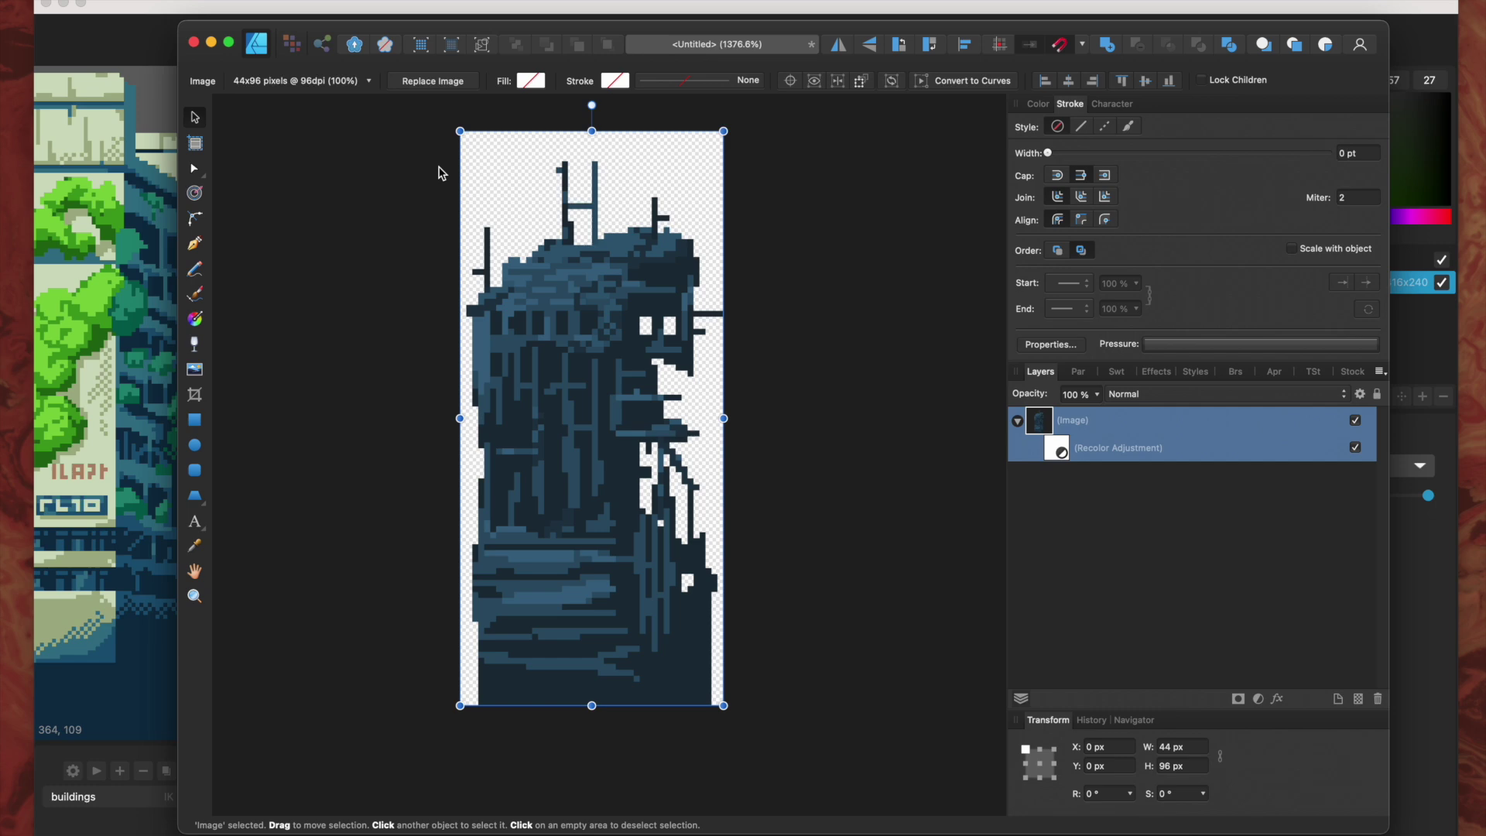
key("ctrl+Up")
left_click(335, 464)
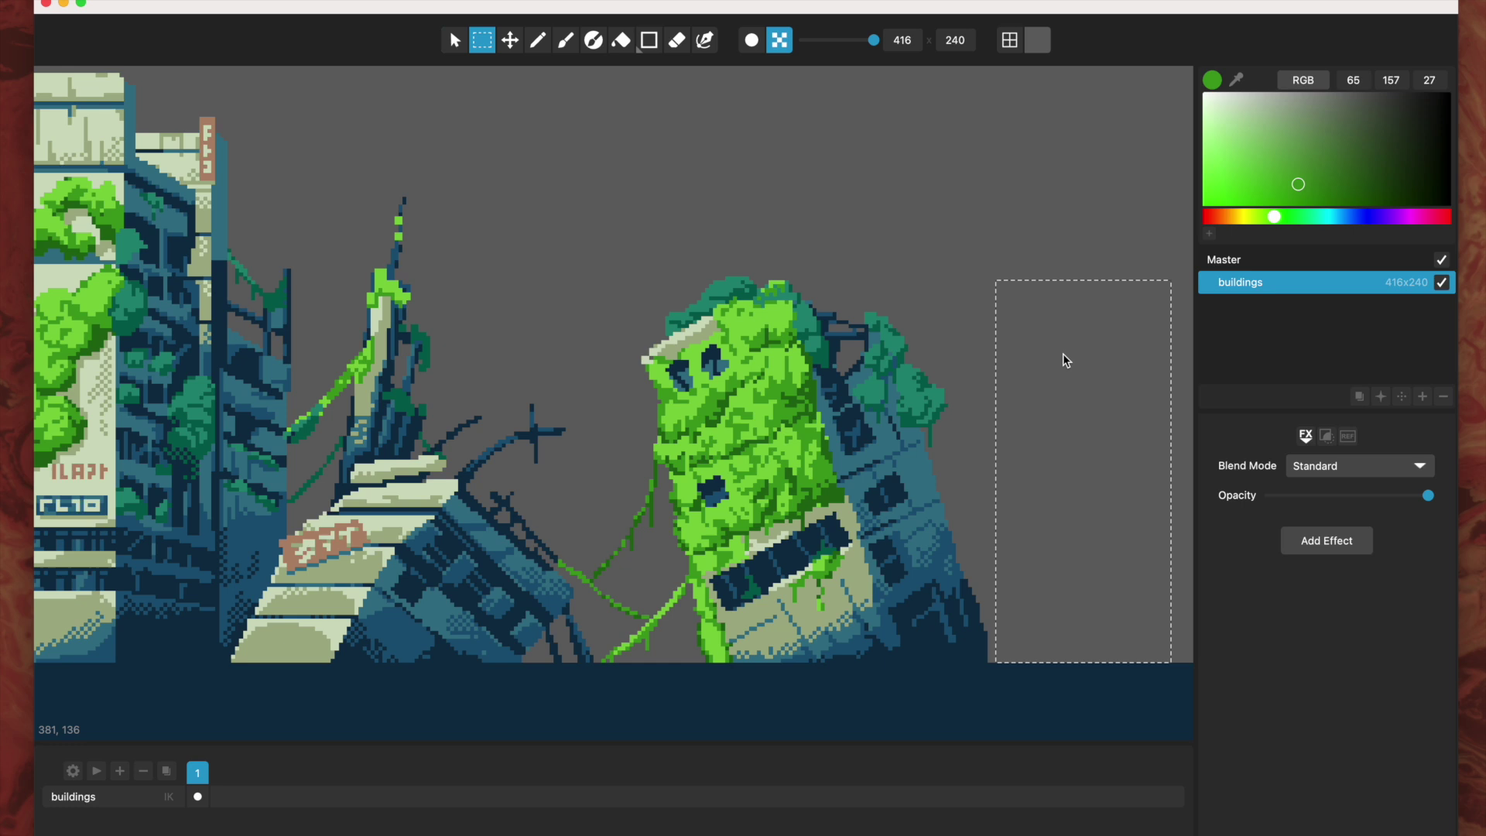
key("super+v")
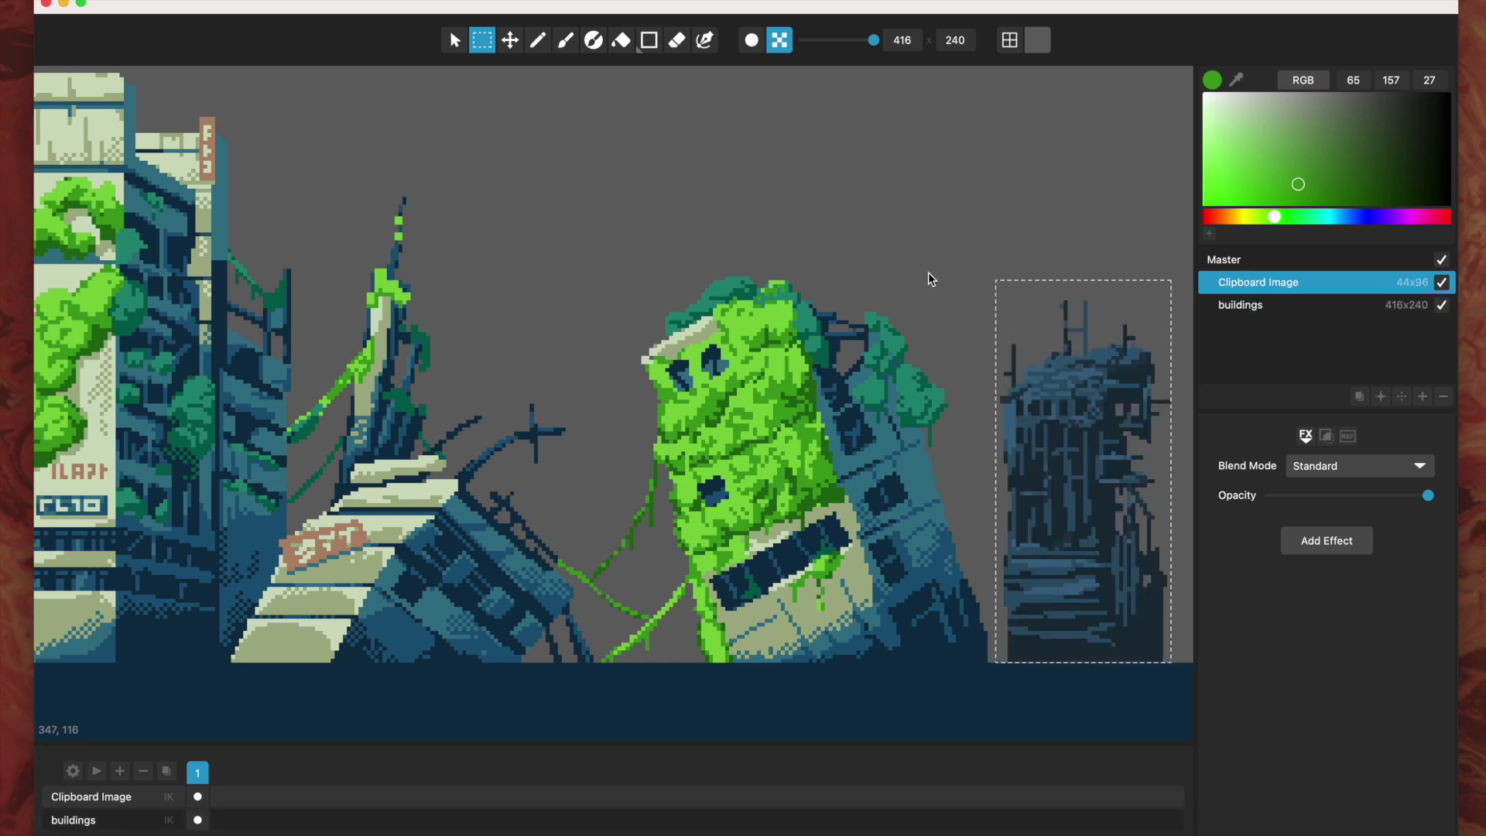
Step: Compare the original tower with the recolored replacement by undoing and restoring the paste, and clear the selection
key("super+e")
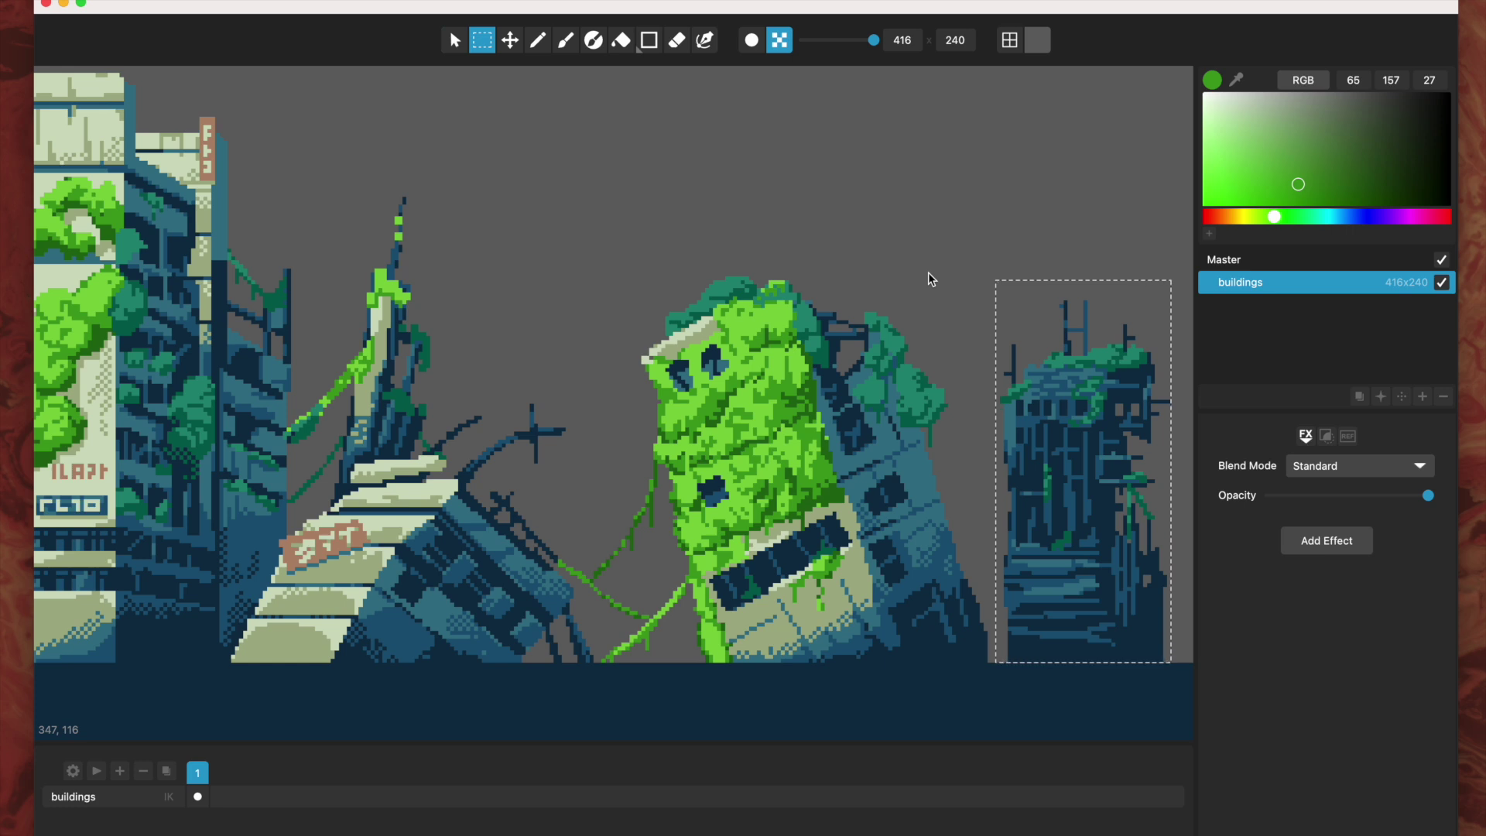
key("super+z")
left_click(954, 258)
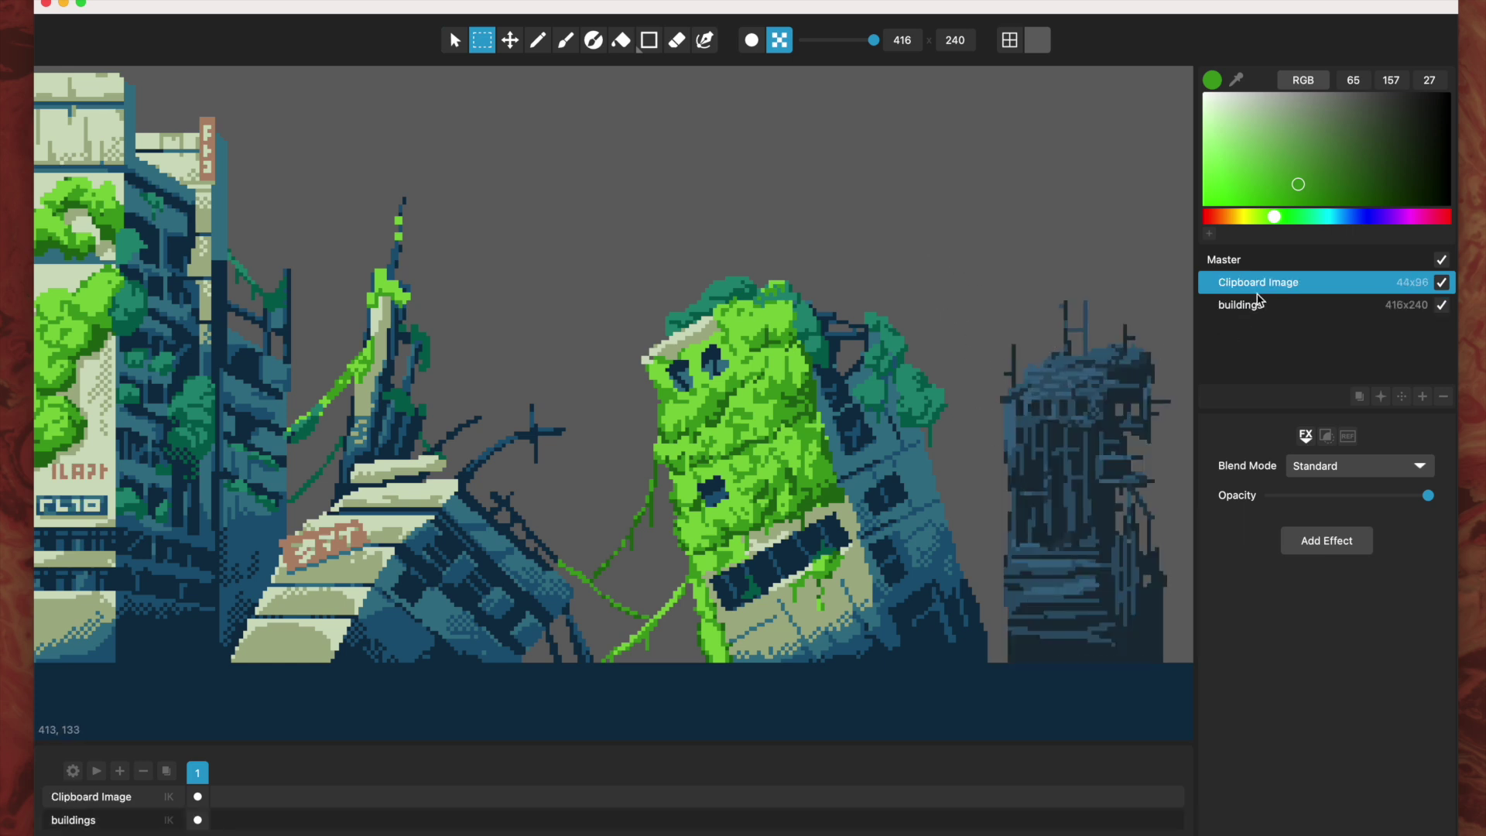
Step: Place the recolored tower's layer beneath the buildings layer and reposition the tower beside the leaning, vine-covered building
left_click_drag(1238, 287, 1228, 324)
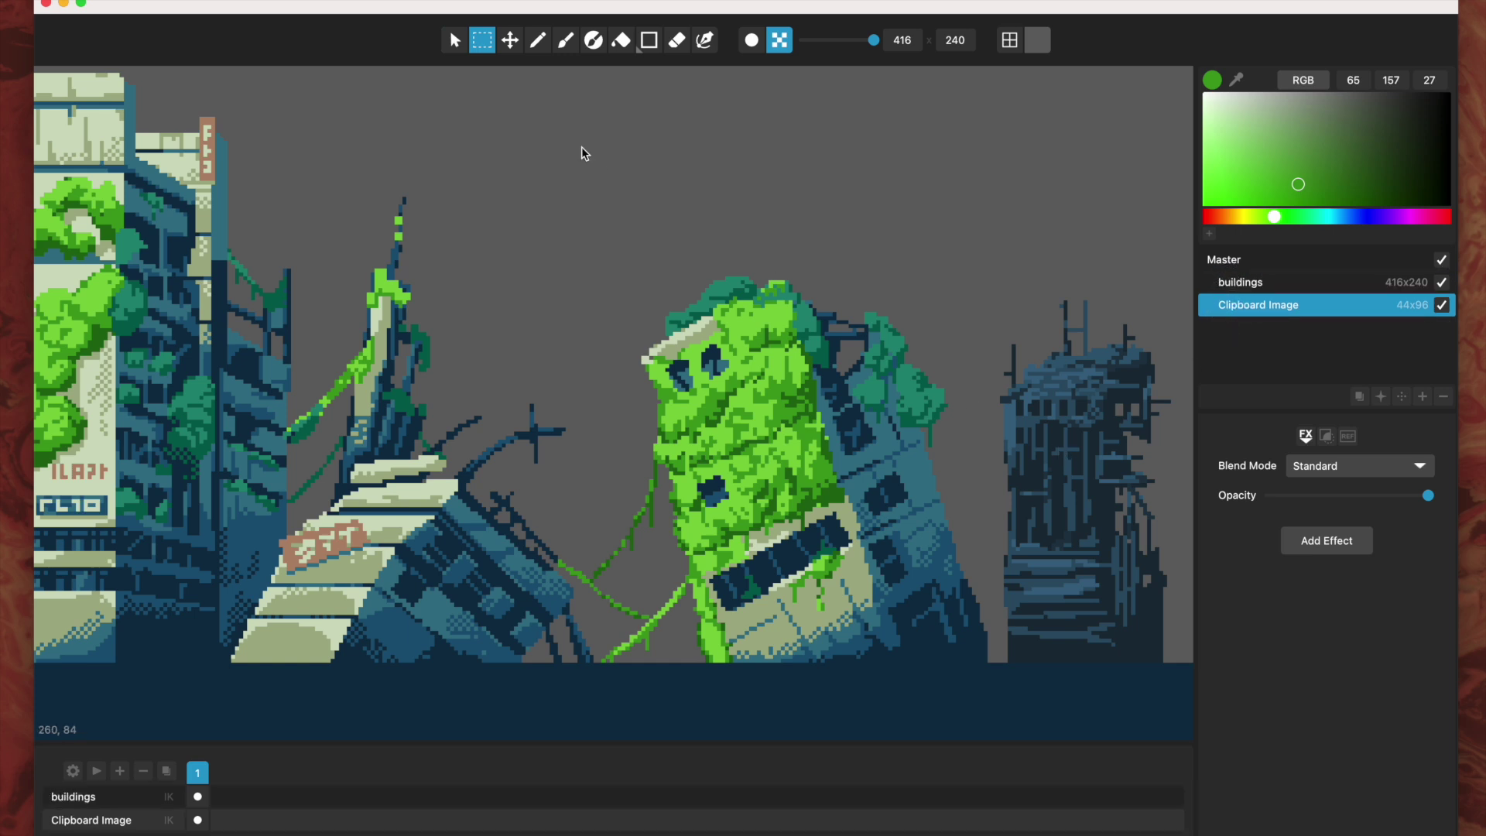
left_click(513, 45)
left_click_drag(1104, 464, 861, 439)
scroll(636, 452, "down", 3)
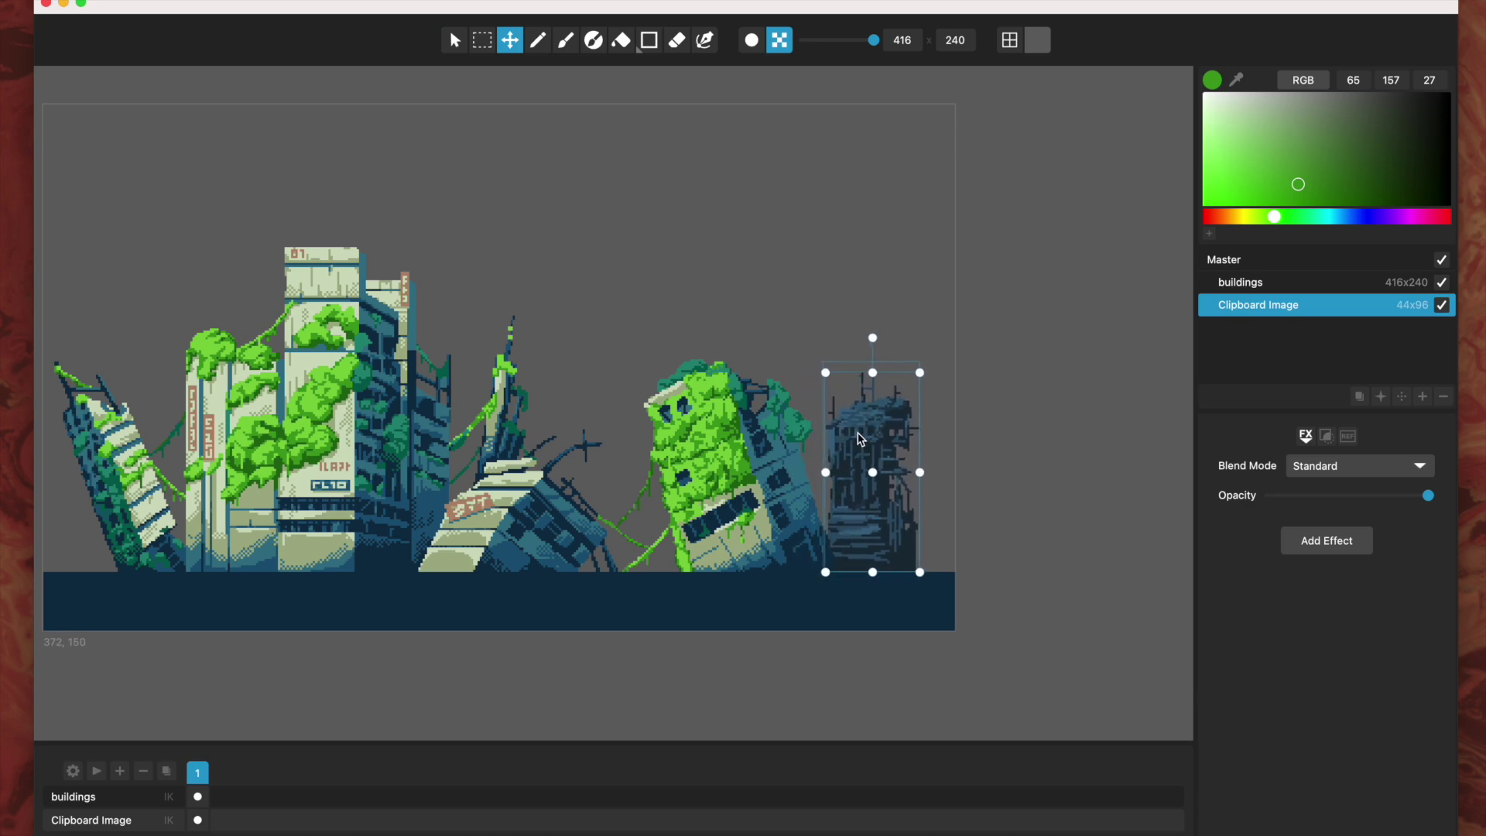
scroll(861, 438, "up", 2)
scroll(861, 439, "up", 2)
scroll(885, 464, "down", 4)
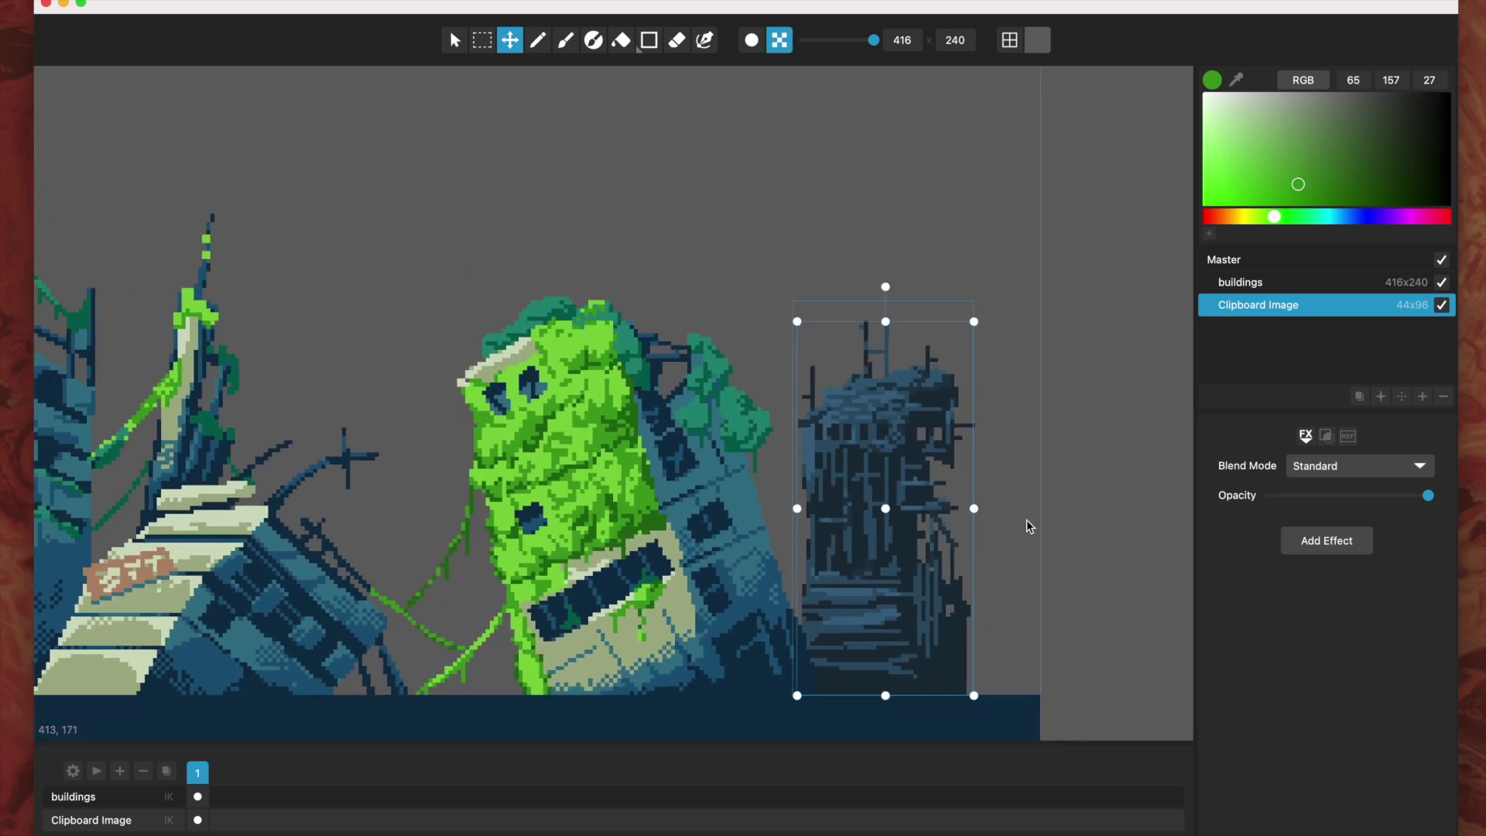
scroll(1076, 542, "down", 2)
left_click_drag(907, 517, 939, 526)
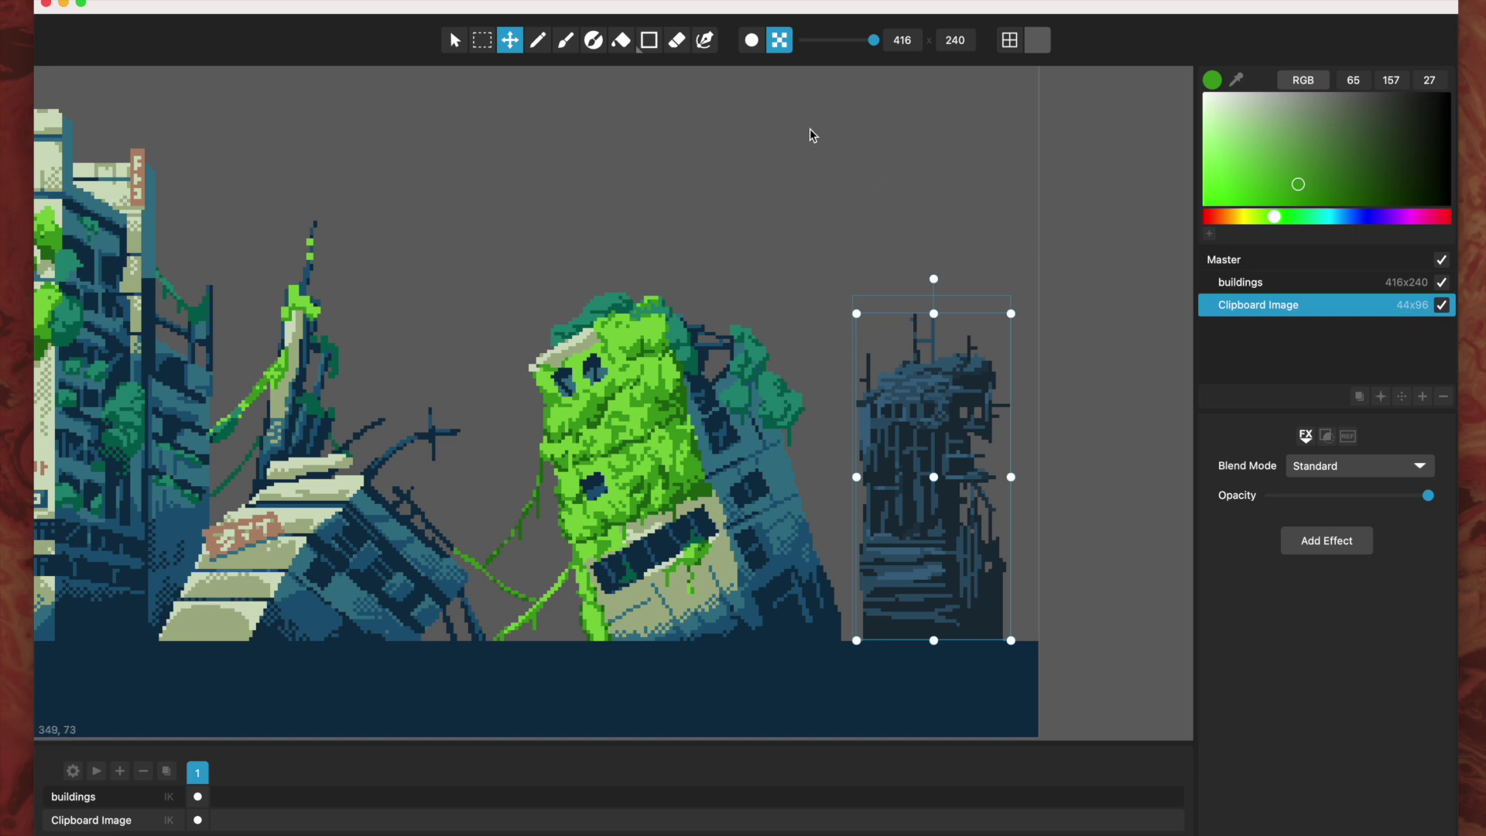
Step: Try a rectangular selection around the upper part of the recolored tower, and clear the selection
left_click(482, 40)
left_click_drag(842, 282, 1021, 472)
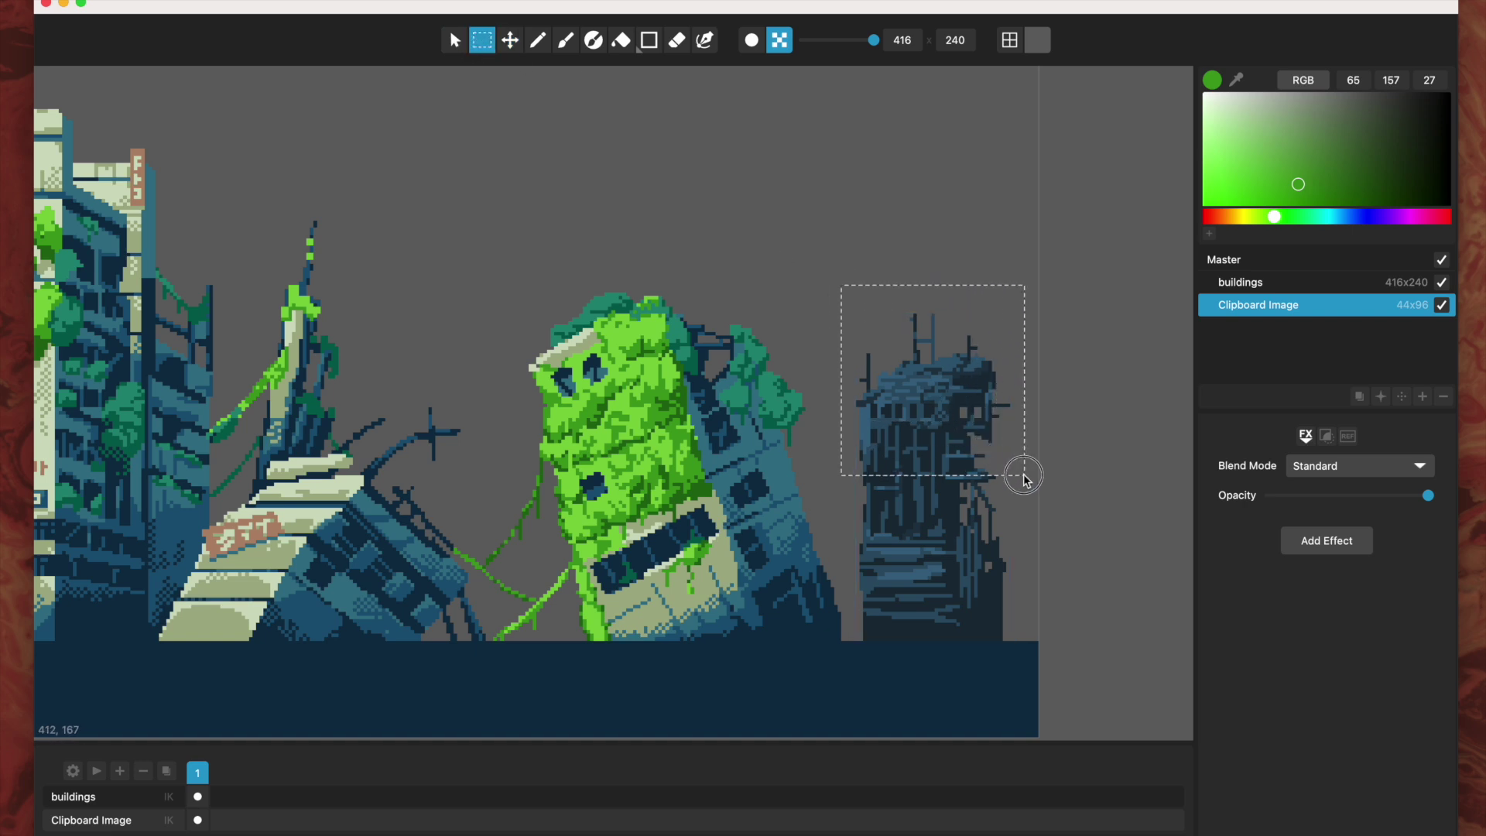
mouse_move(953, 412)
left_mouse_down()
mouse_move(909, 359)
mouse_move(1038, 365)
mouse_move(903, 328)
mouse_move(994, 403)
mouse_move(939, 336)
mouse_move(944, 391)
left_mouse_up()
left_click(883, 271)
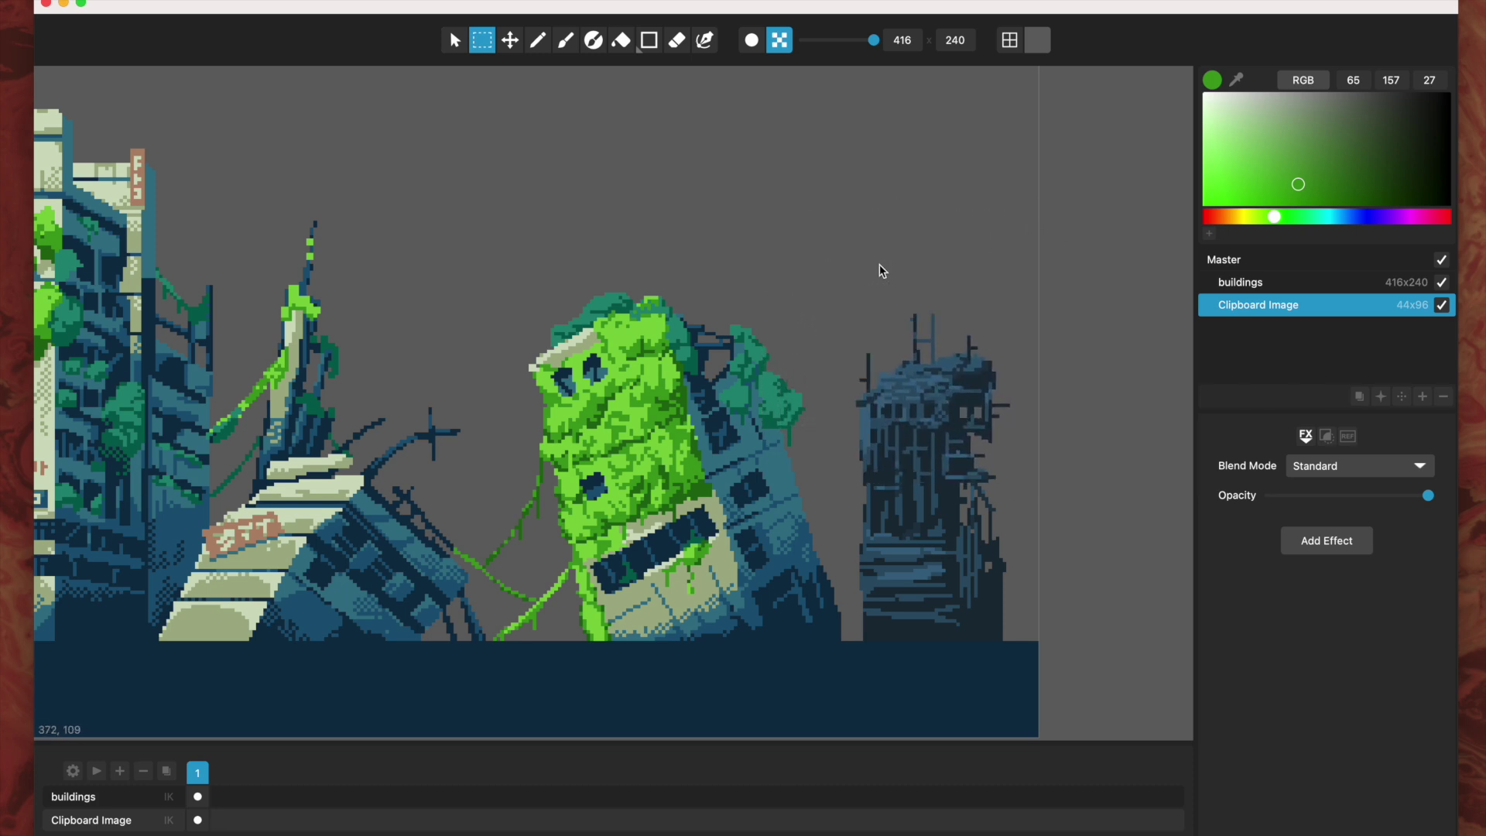
Step: Isolate the recolored tower's layer to inspect it alone, and bring all layers back into view
left_click(1234, 308, "alt")
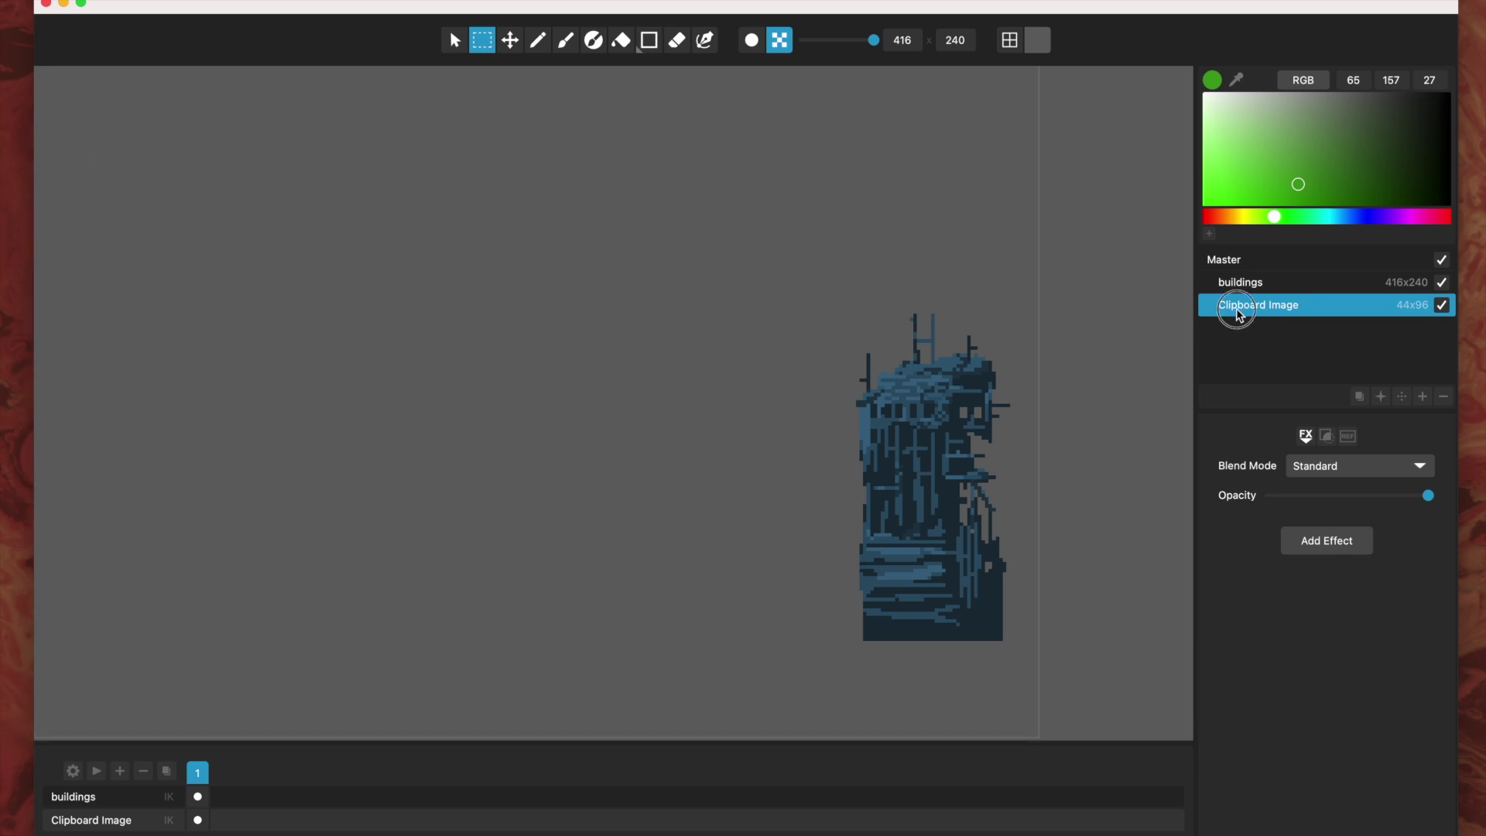
left_click(1234, 308, "alt")
left_click(1239, 311)
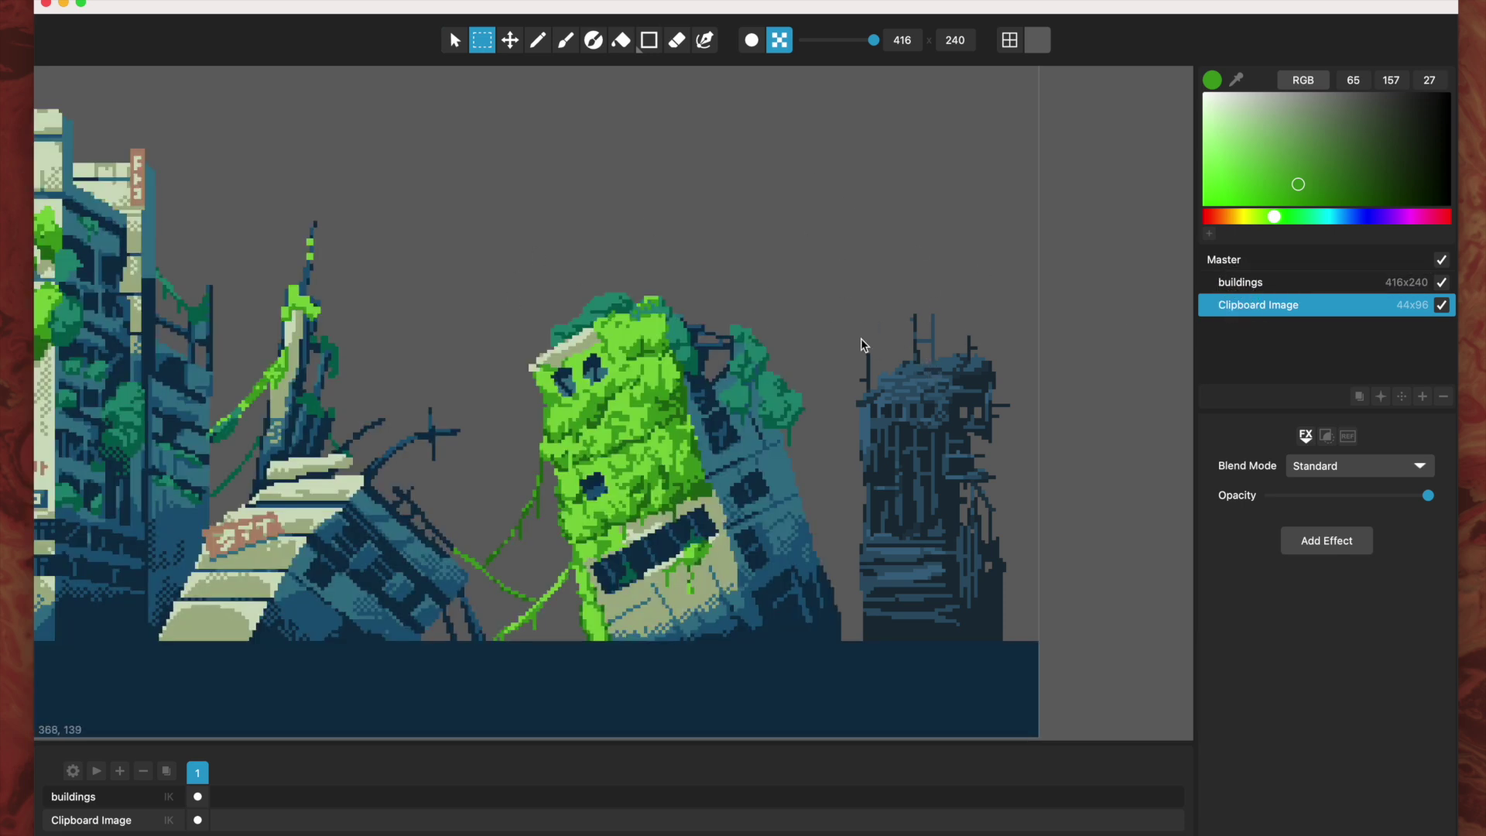
Step: Bake the layer transform of the recolored tower's layer
left_click(163, 0)
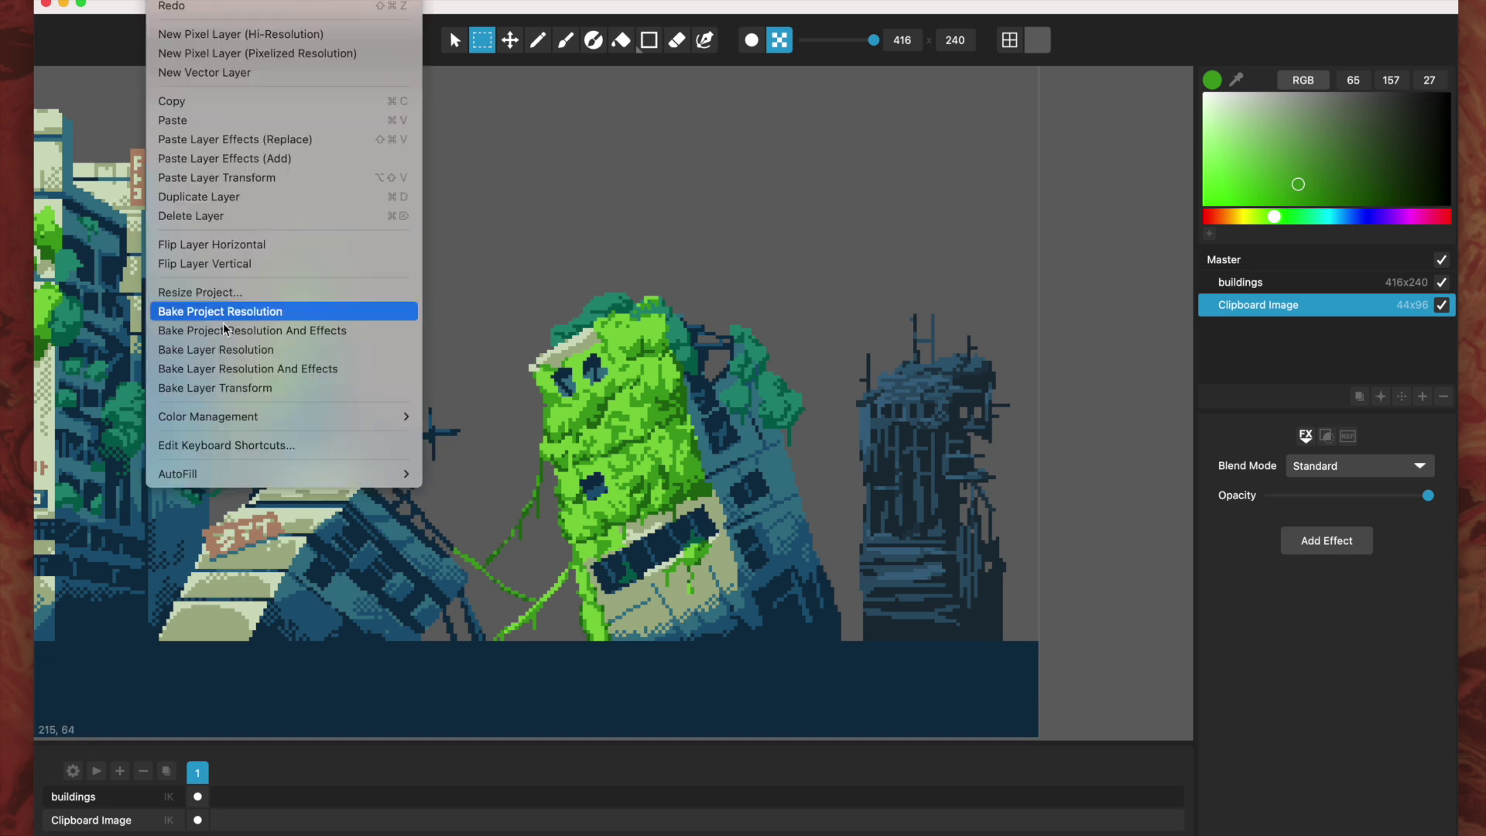
left_click(233, 388)
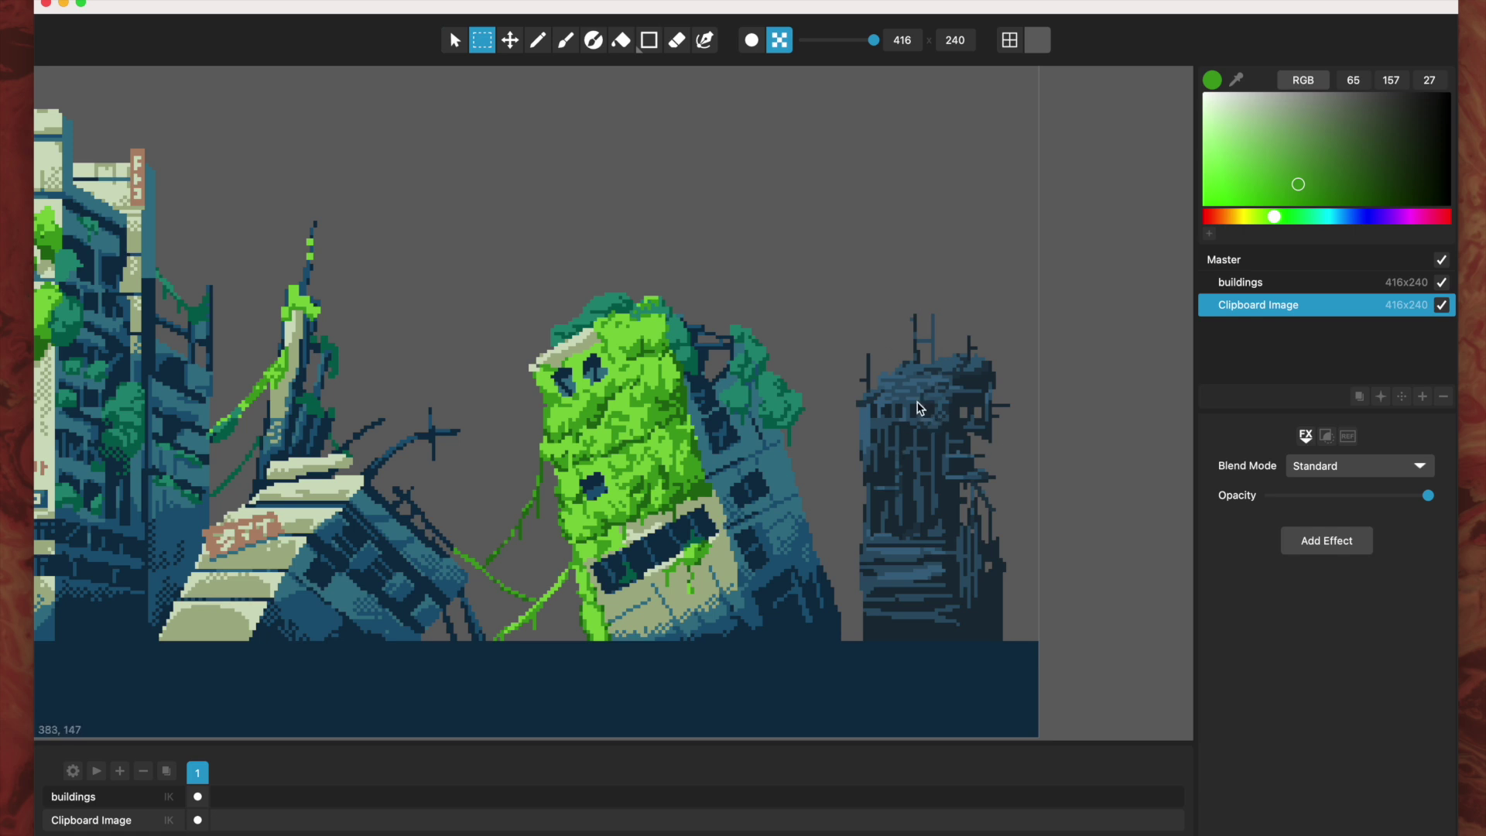
scroll(920, 408, "down", 3)
scroll(921, 408, "up", 1)
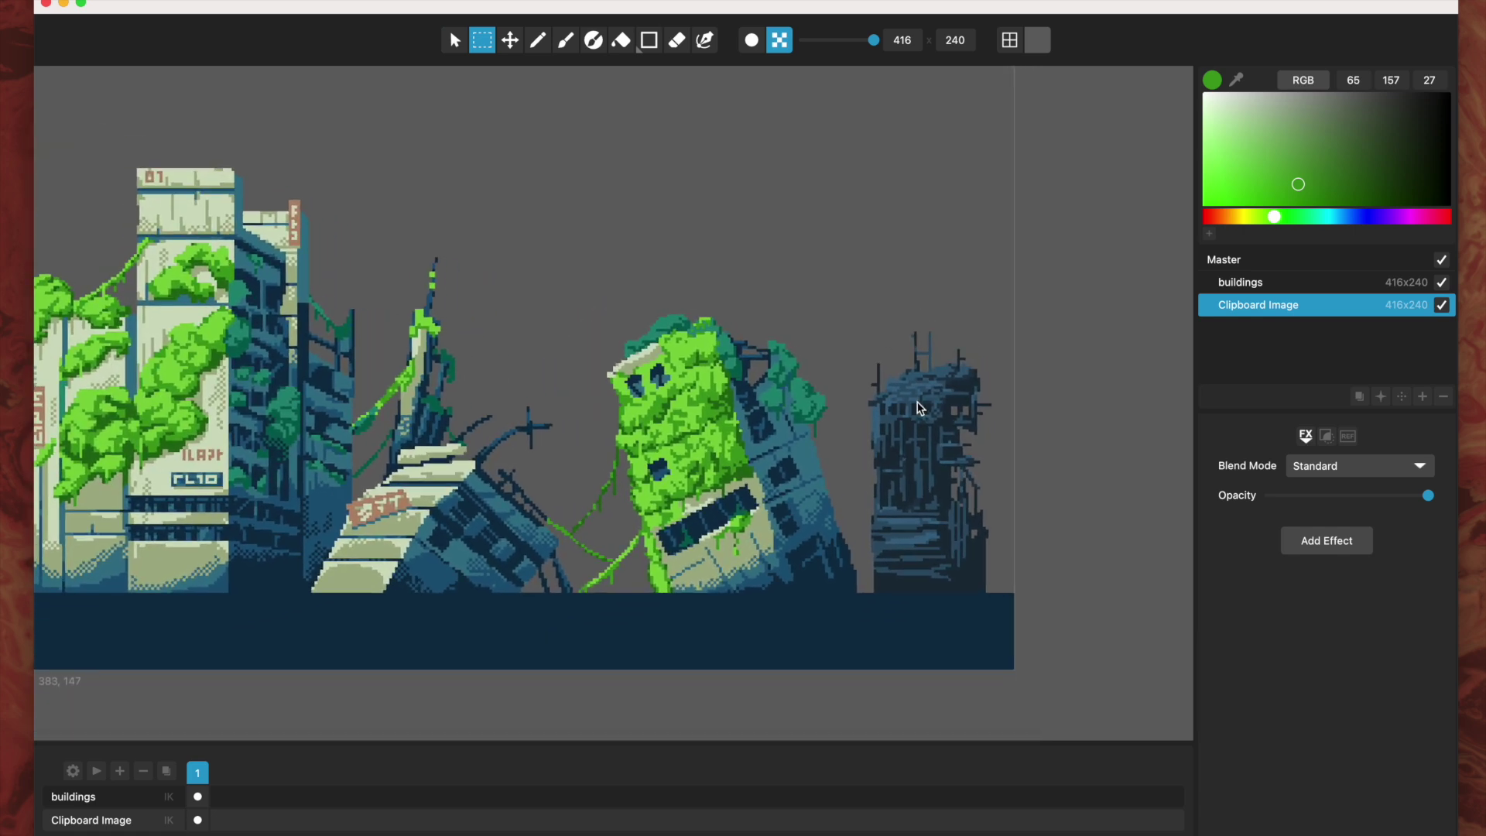
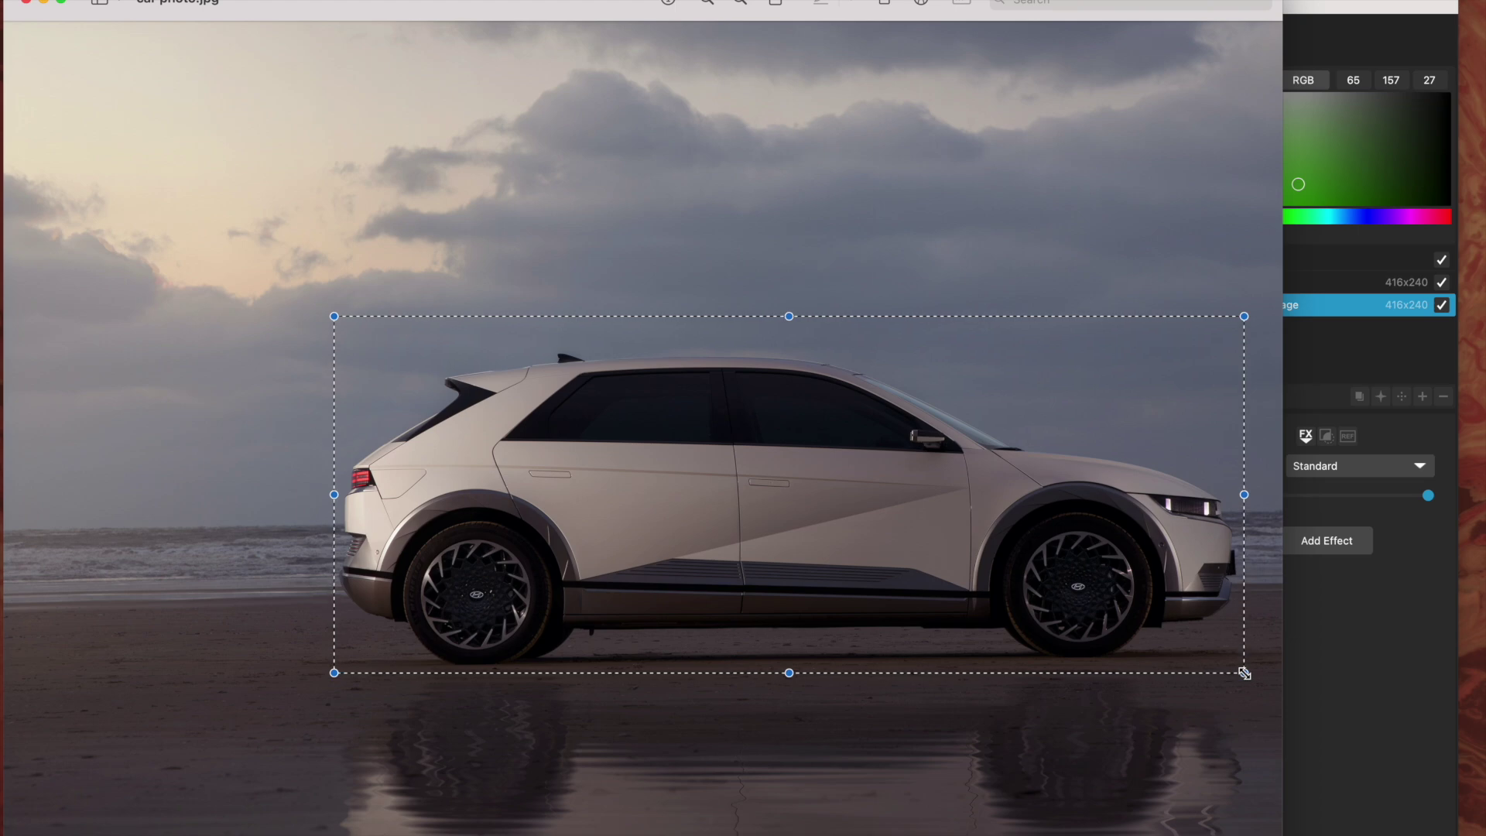
Step: Switch from the car photo to Pixelmash, paste the copied car and scale it down to a small vehicle
left_click(980, 670)
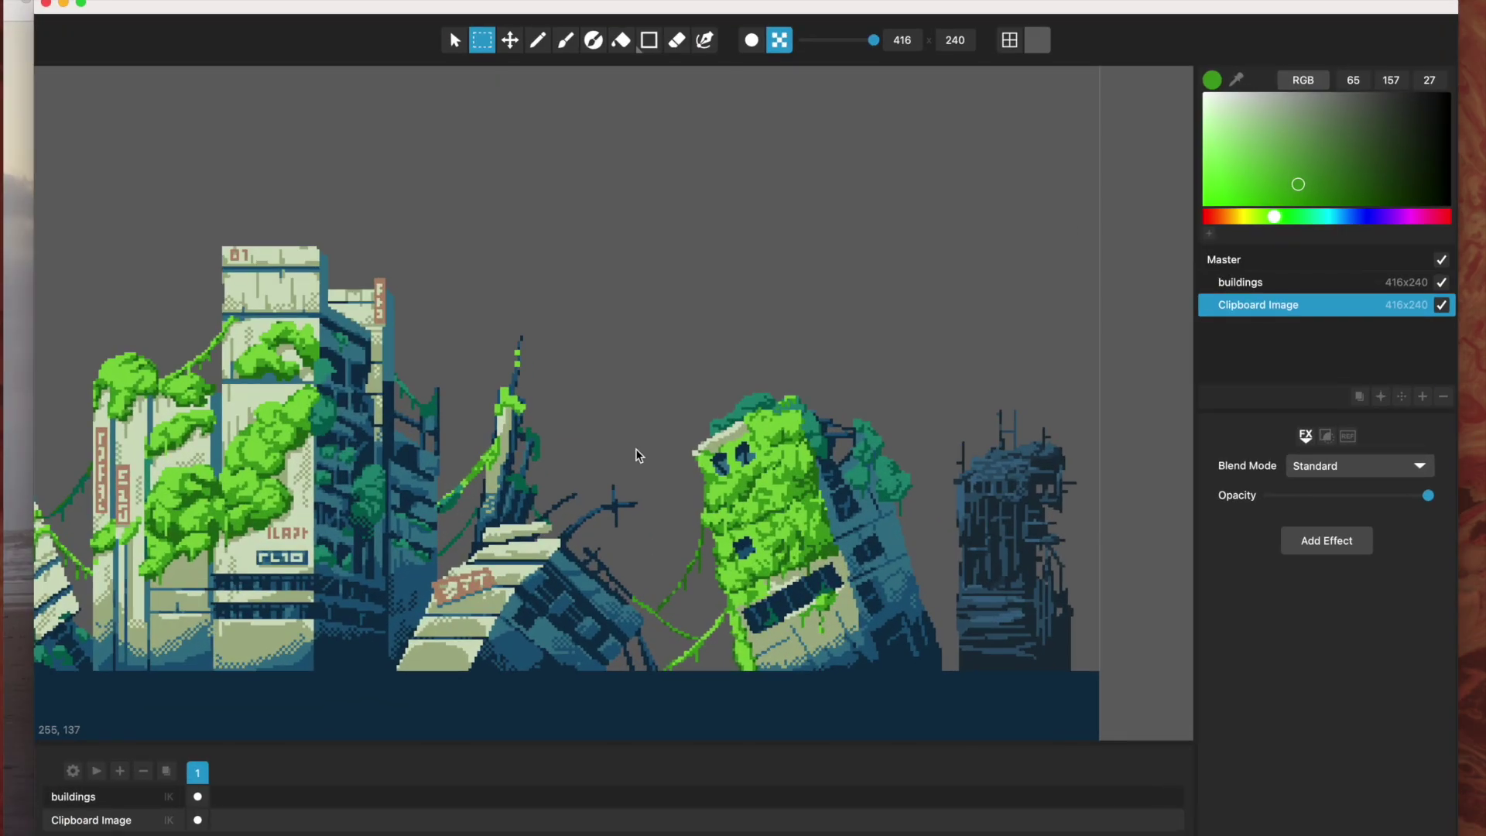
key("super+v")
scroll(637, 451, "down", 5)
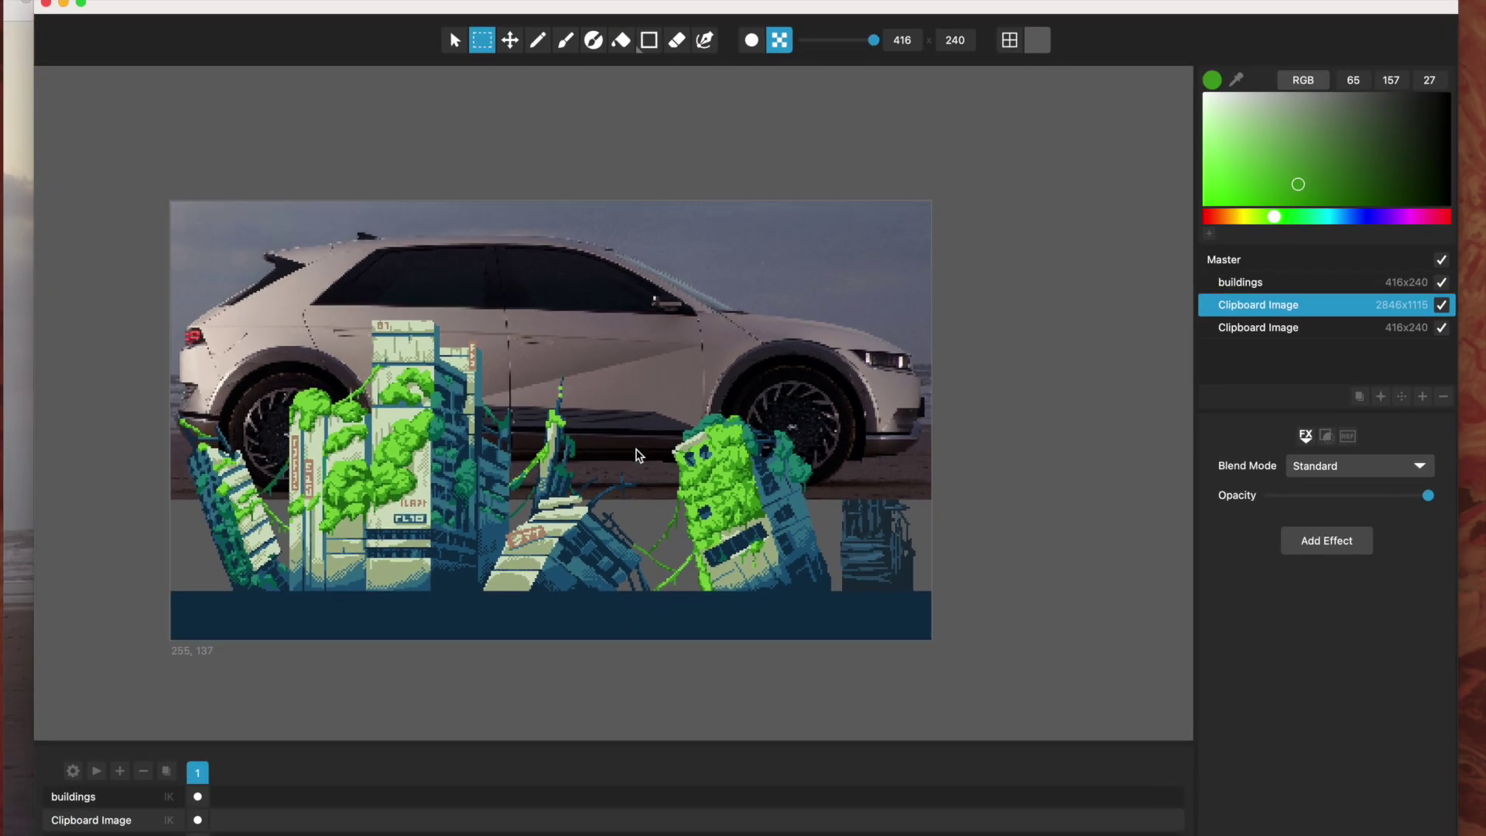
left_click(511, 40)
left_click_drag(195, 209, 499, 330)
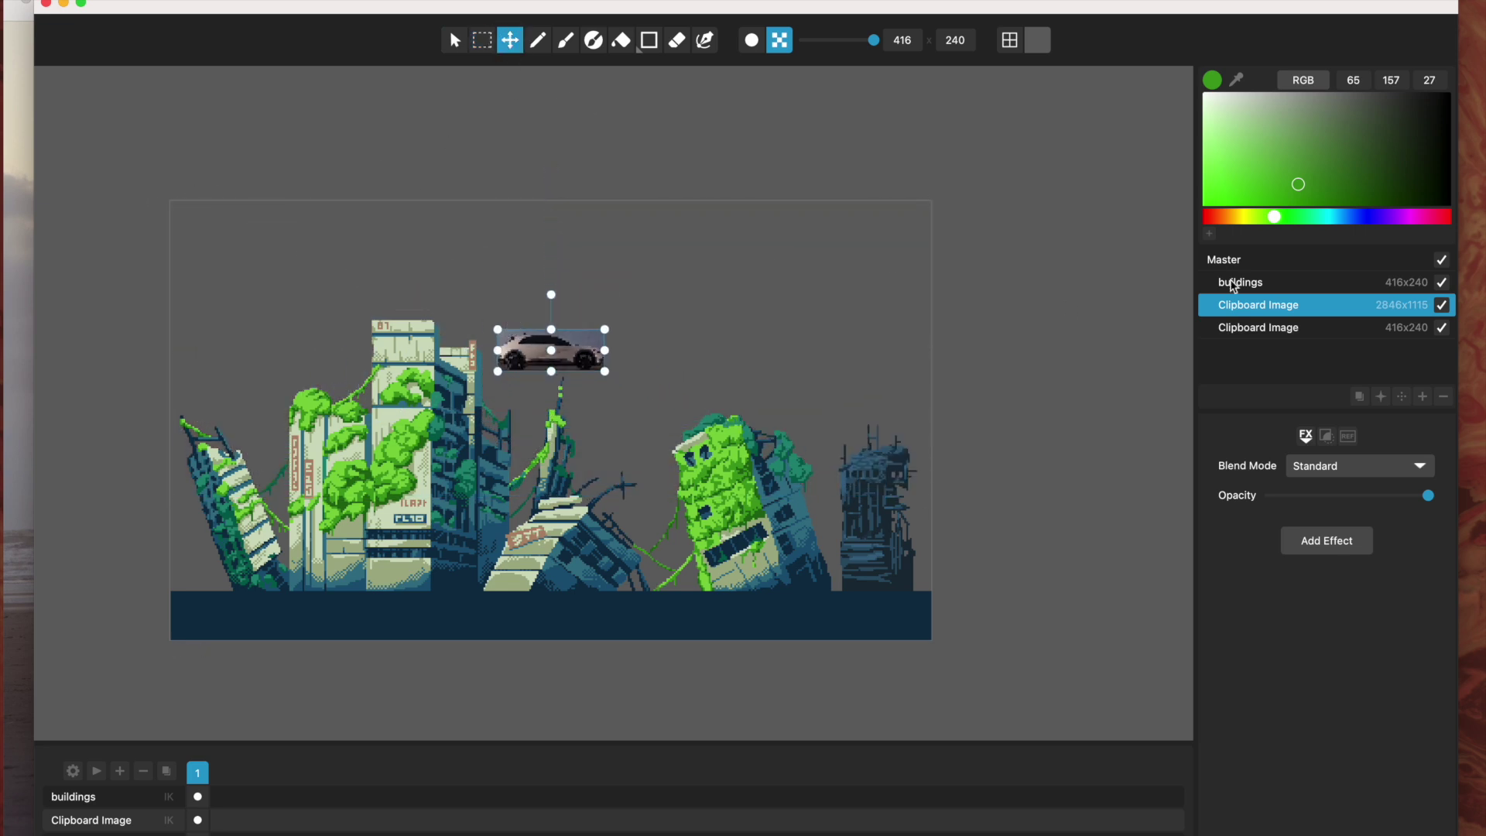
Step: Bring the car's layer above the buildings layer and fit the car on the ground between the two leaning buildings
left_click_drag(1256, 319, 1232, 271)
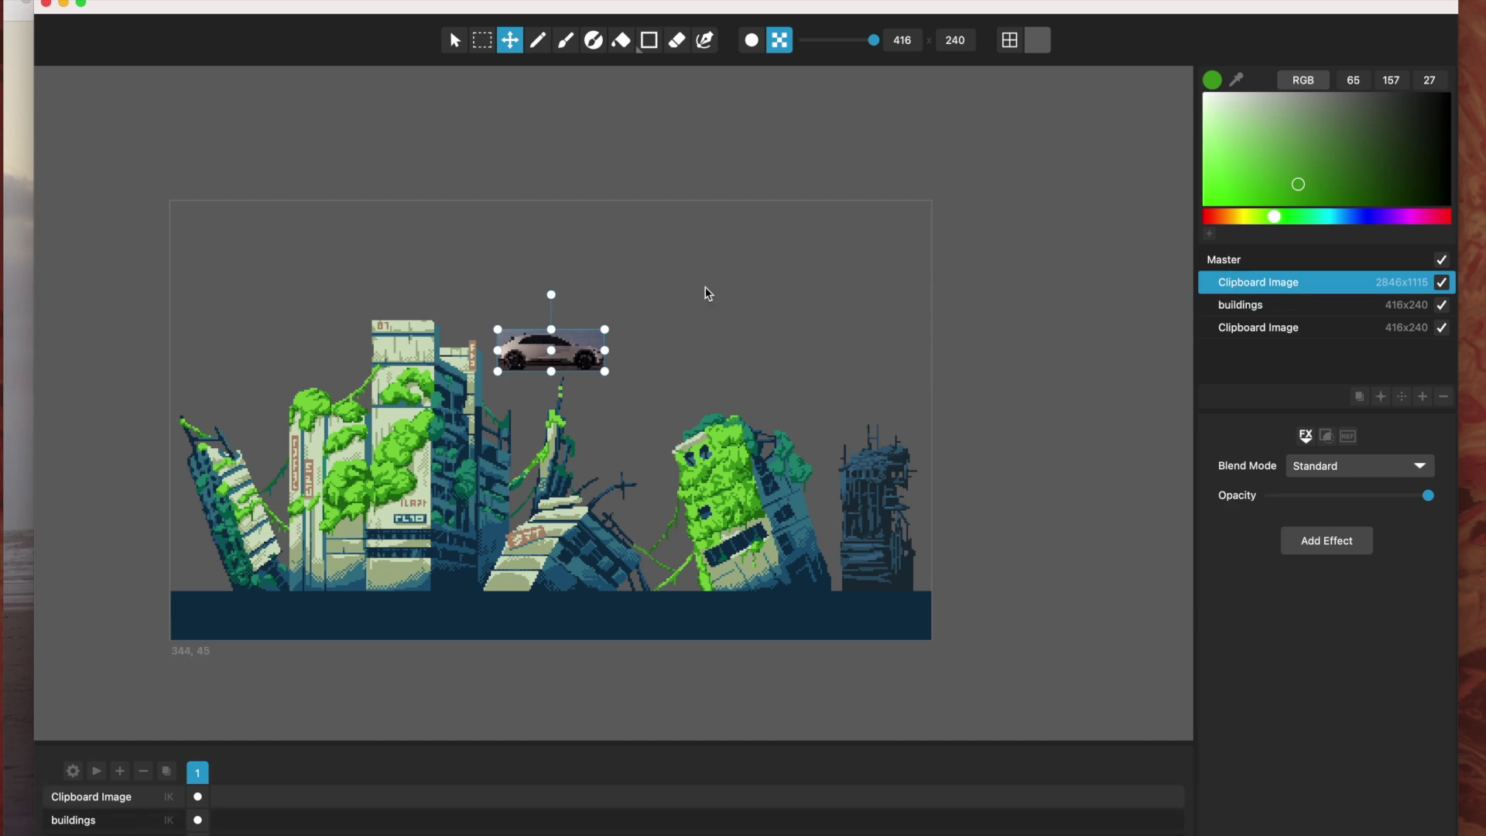
left_click_drag(578, 376, 680, 594)
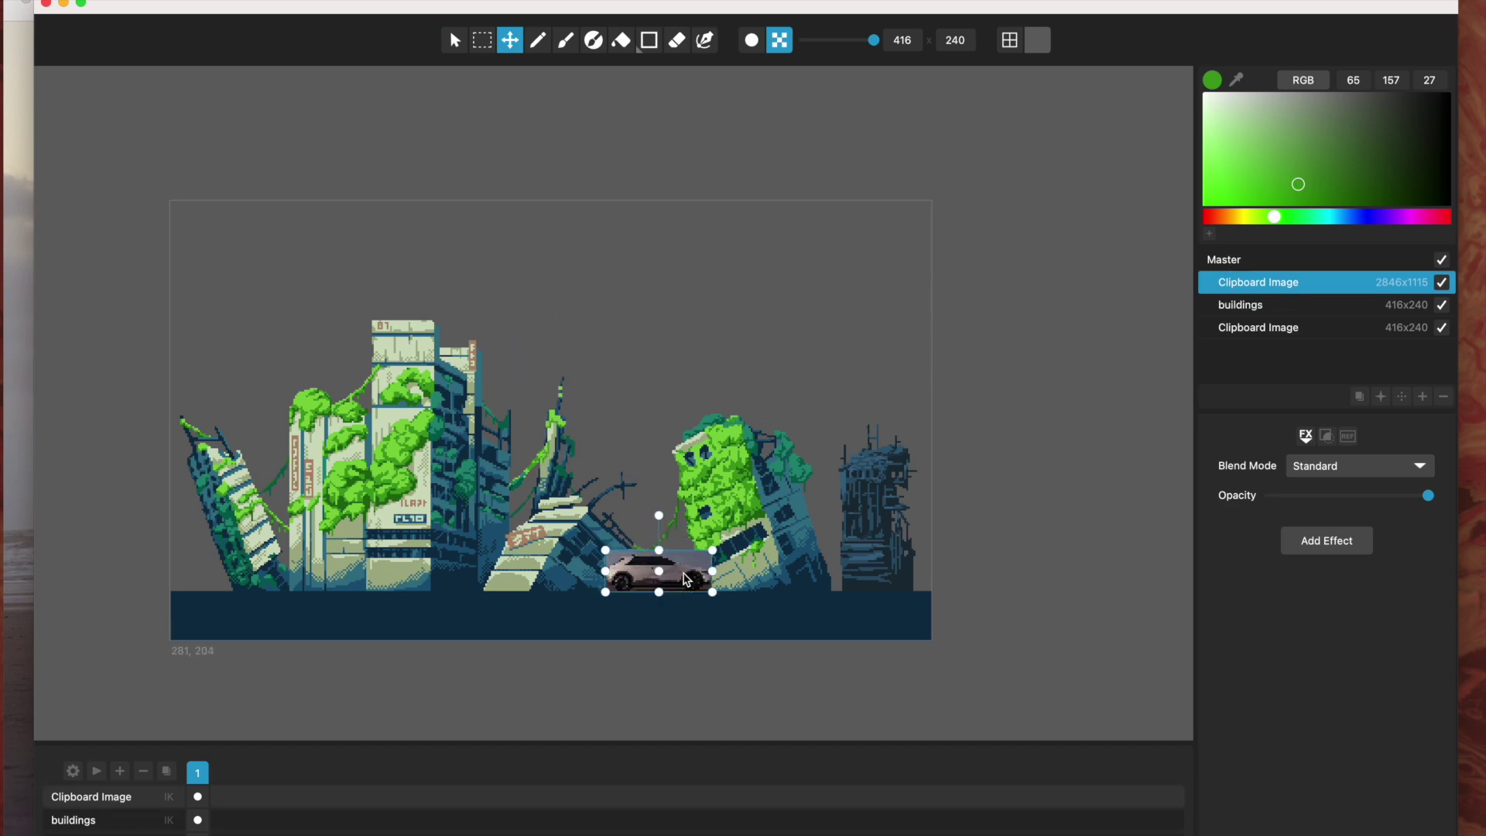
scroll(680, 595, "up", 5)
left_click_drag(761, 513, 716, 571)
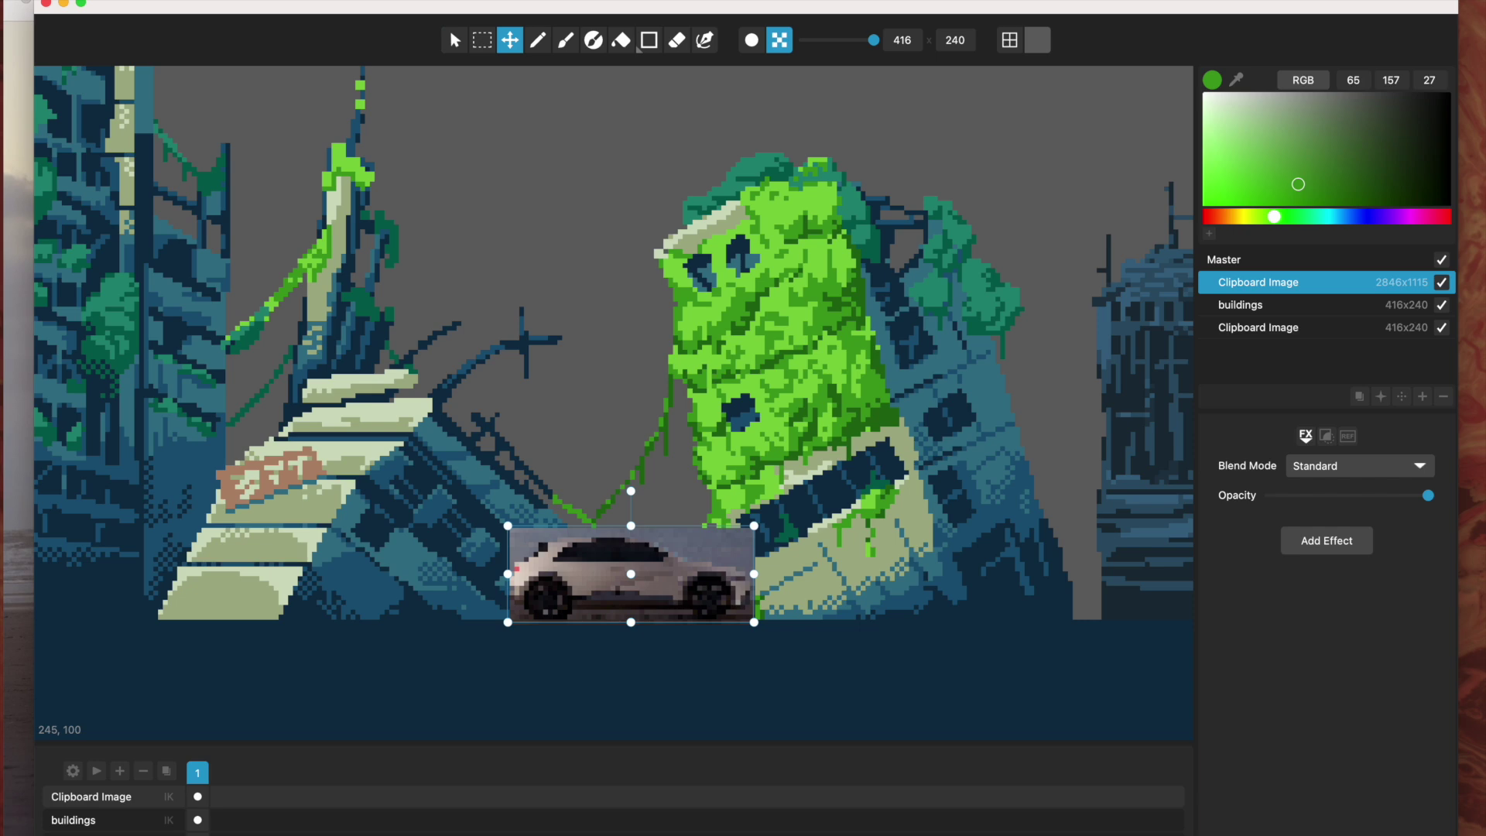
Step: Bake the car layer's transform and erase the photo background around the car
left_click(166, 0)
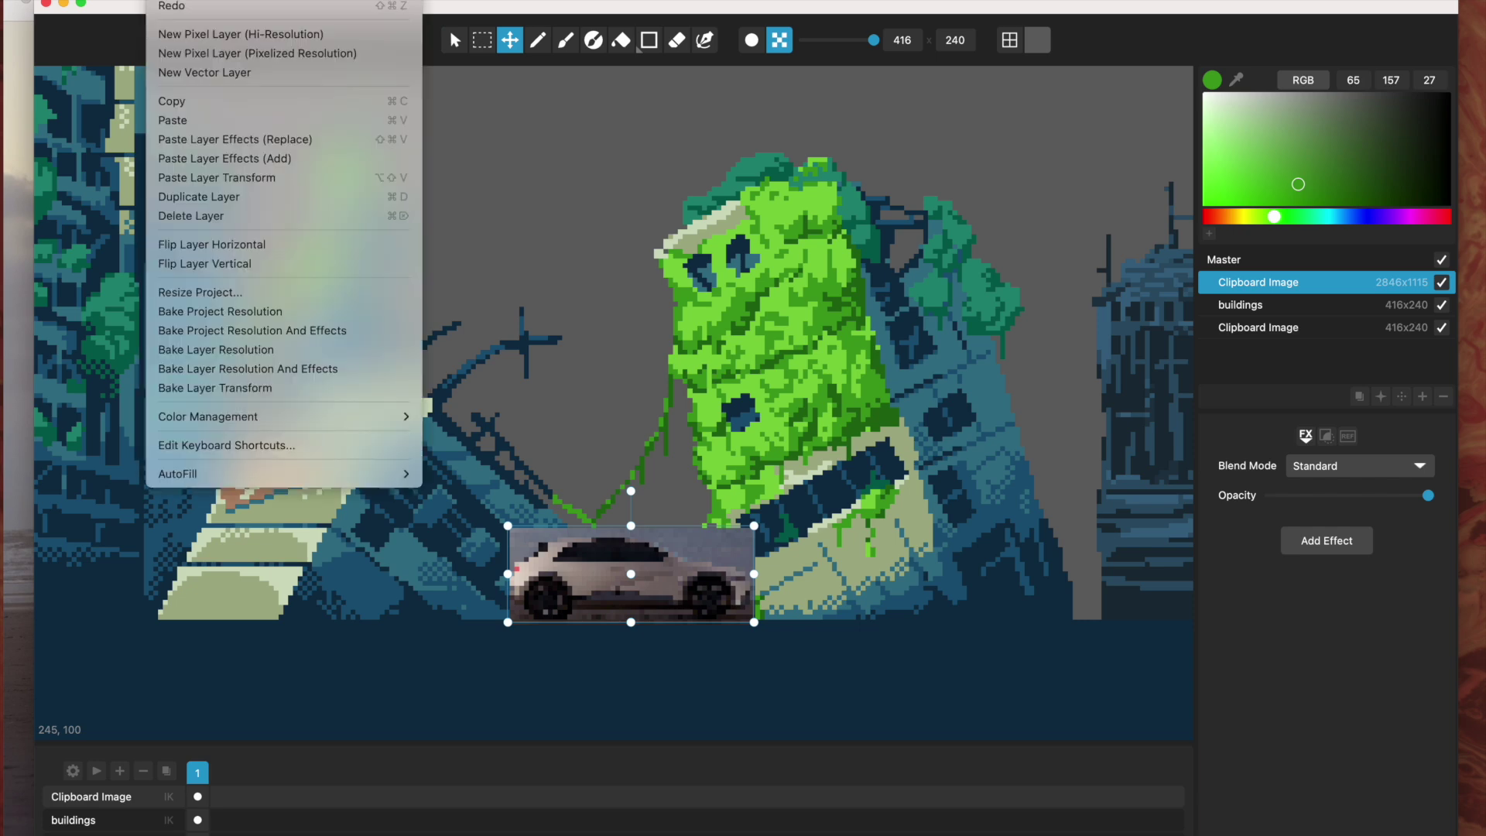
left_click(214, 390)
scroll(696, 557, "up", 5)
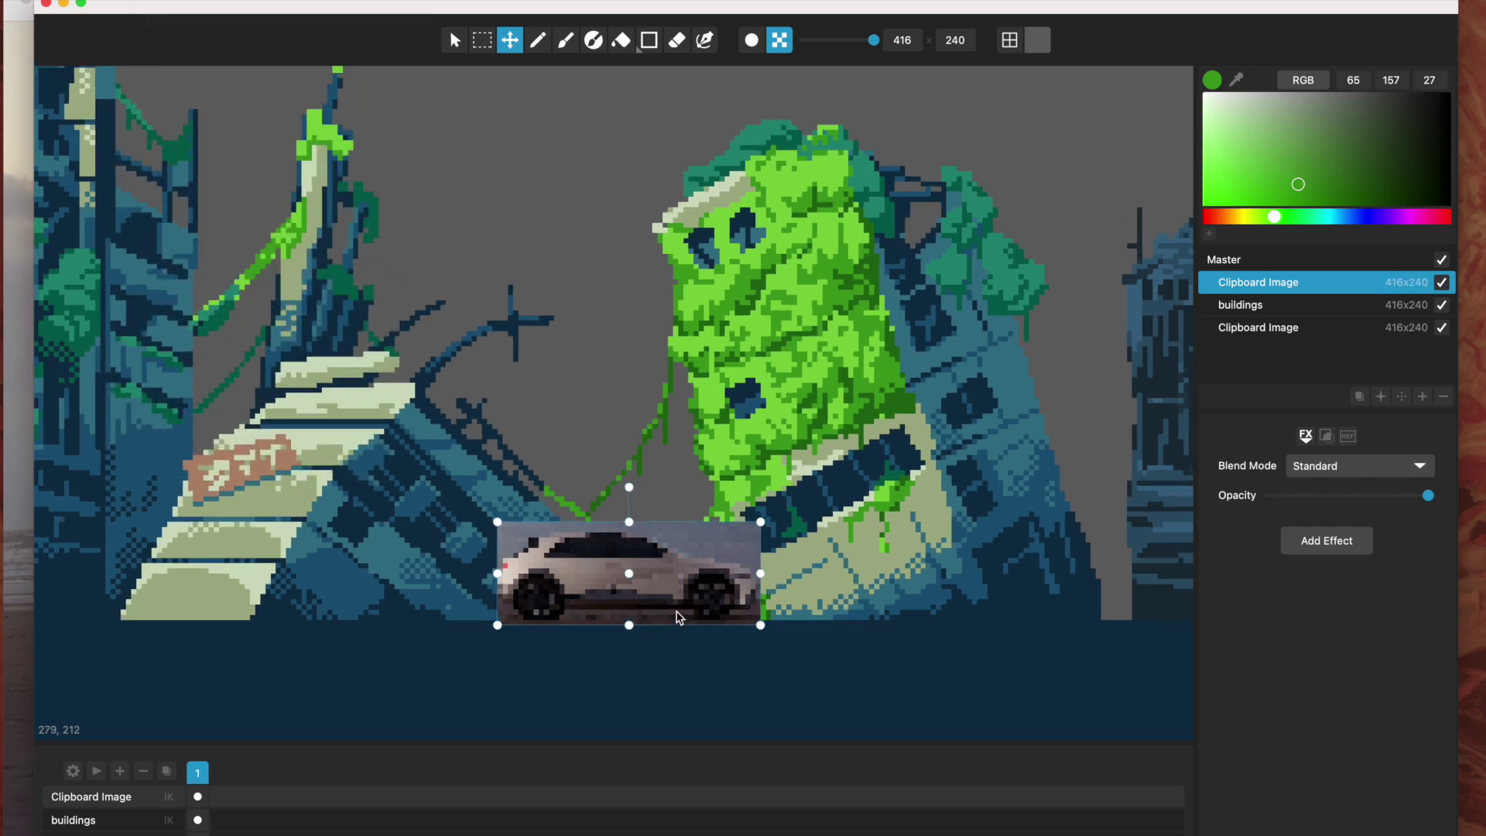
scroll(699, 455, "up", 2)
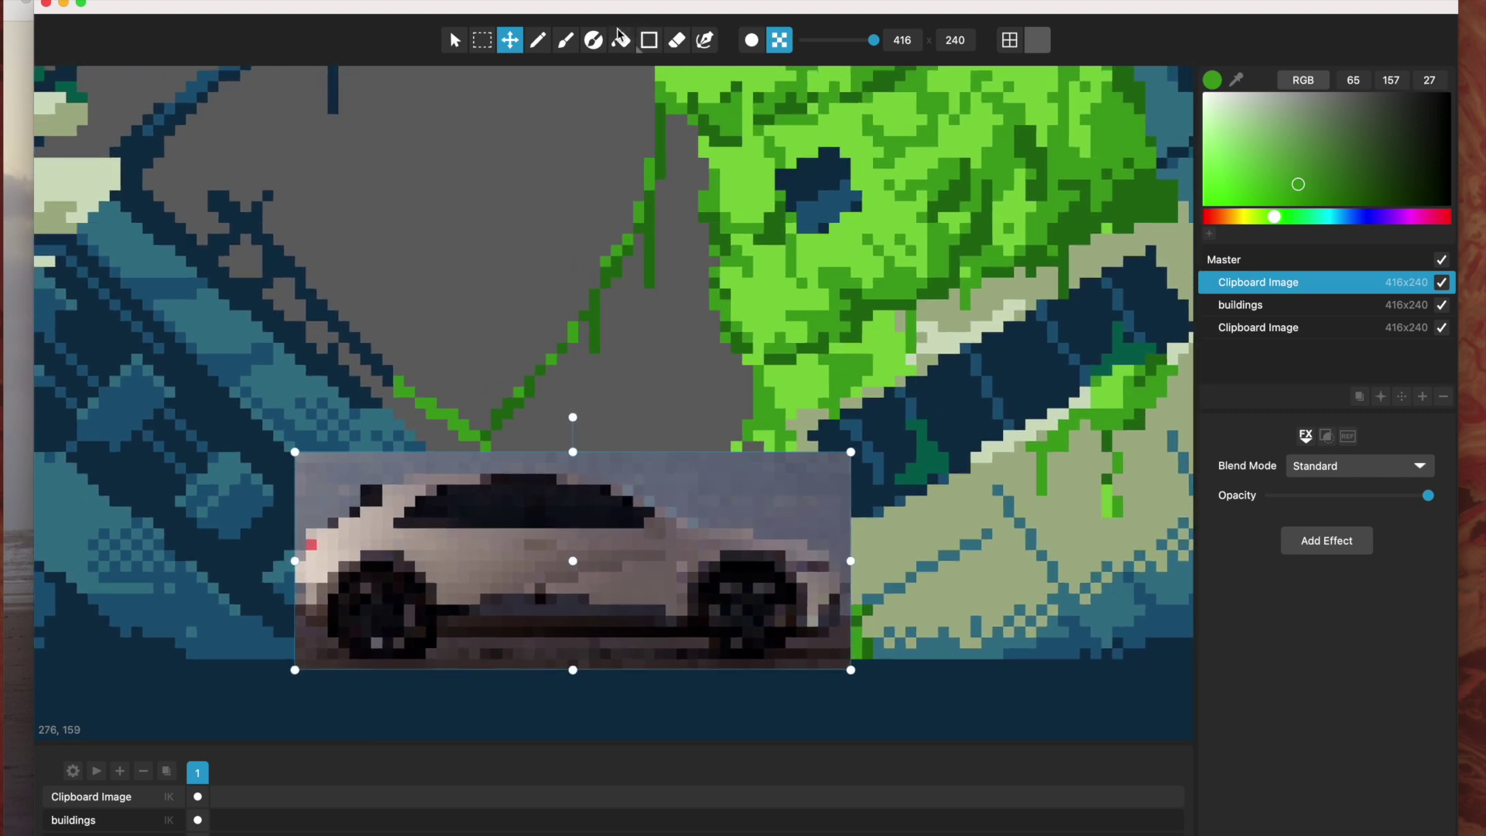
left_click(677, 40)
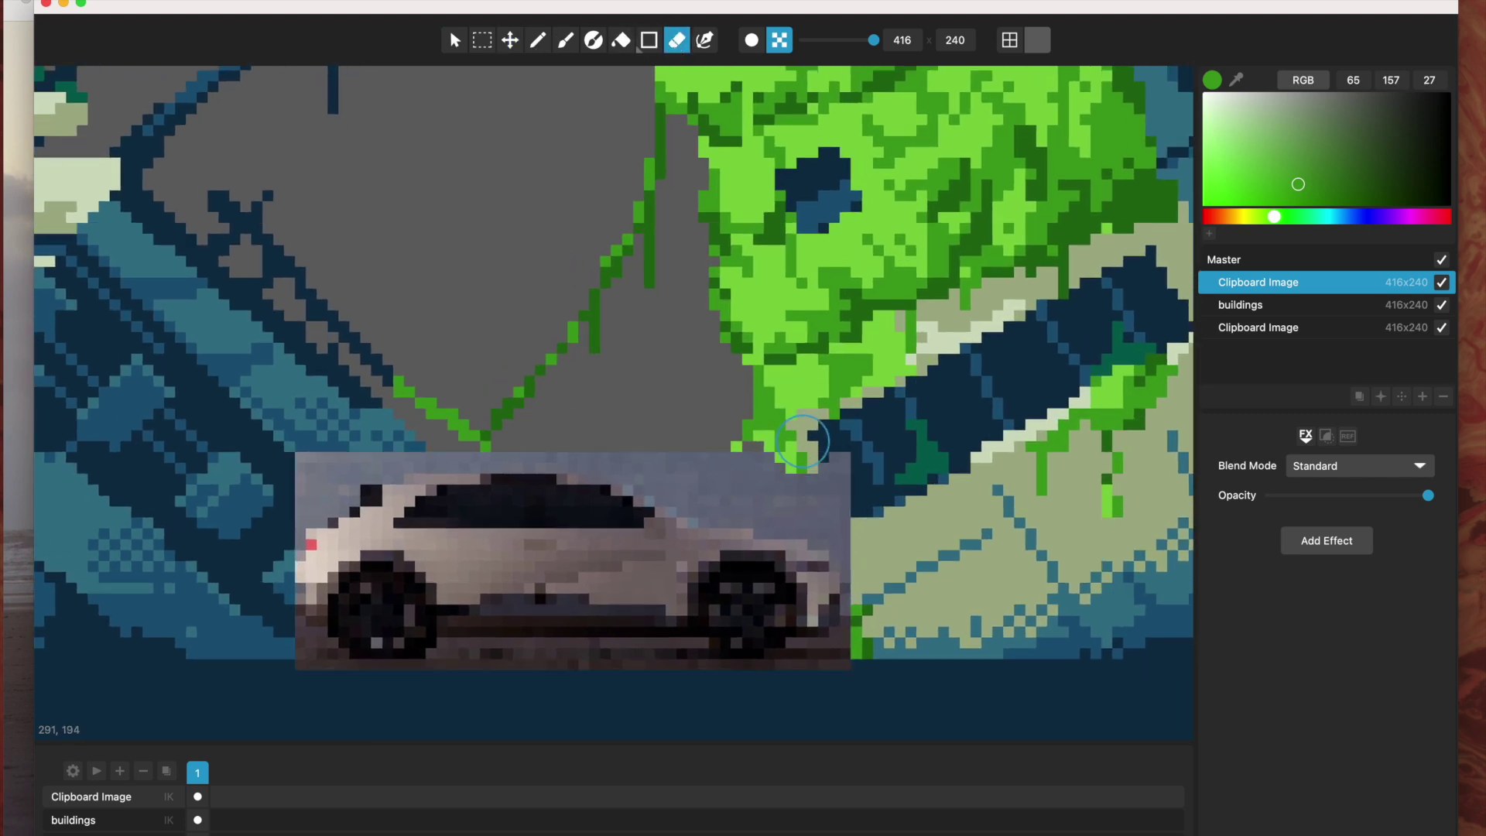
mouse_move(844, 486)
left_mouse_down()
mouse_move(686, 480)
mouse_move(559, 437)
mouse_move(376, 445)
mouse_move(289, 486)
mouse_move(367, 451)
mouse_move(285, 528)
mouse_move(265, 604)
mouse_move(260, 648)
mouse_move(328, 679)
mouse_move(405, 691)
mouse_move(506, 638)
mouse_move(497, 678)
mouse_move(501, 661)
mouse_move(802, 666)
left_mouse_up()
key("super+z")
mouse_move(537, 663)
left_mouse_down()
mouse_move(612, 657)
mouse_move(775, 680)
mouse_move(824, 675)
mouse_move(856, 648)
mouse_move(881, 594)
mouse_move(873, 553)
mouse_move(870, 625)
mouse_move(843, 529)
mouse_move(699, 492)
left_mouse_up()
scroll(699, 491, "down", 5)
left_click(454, 39)
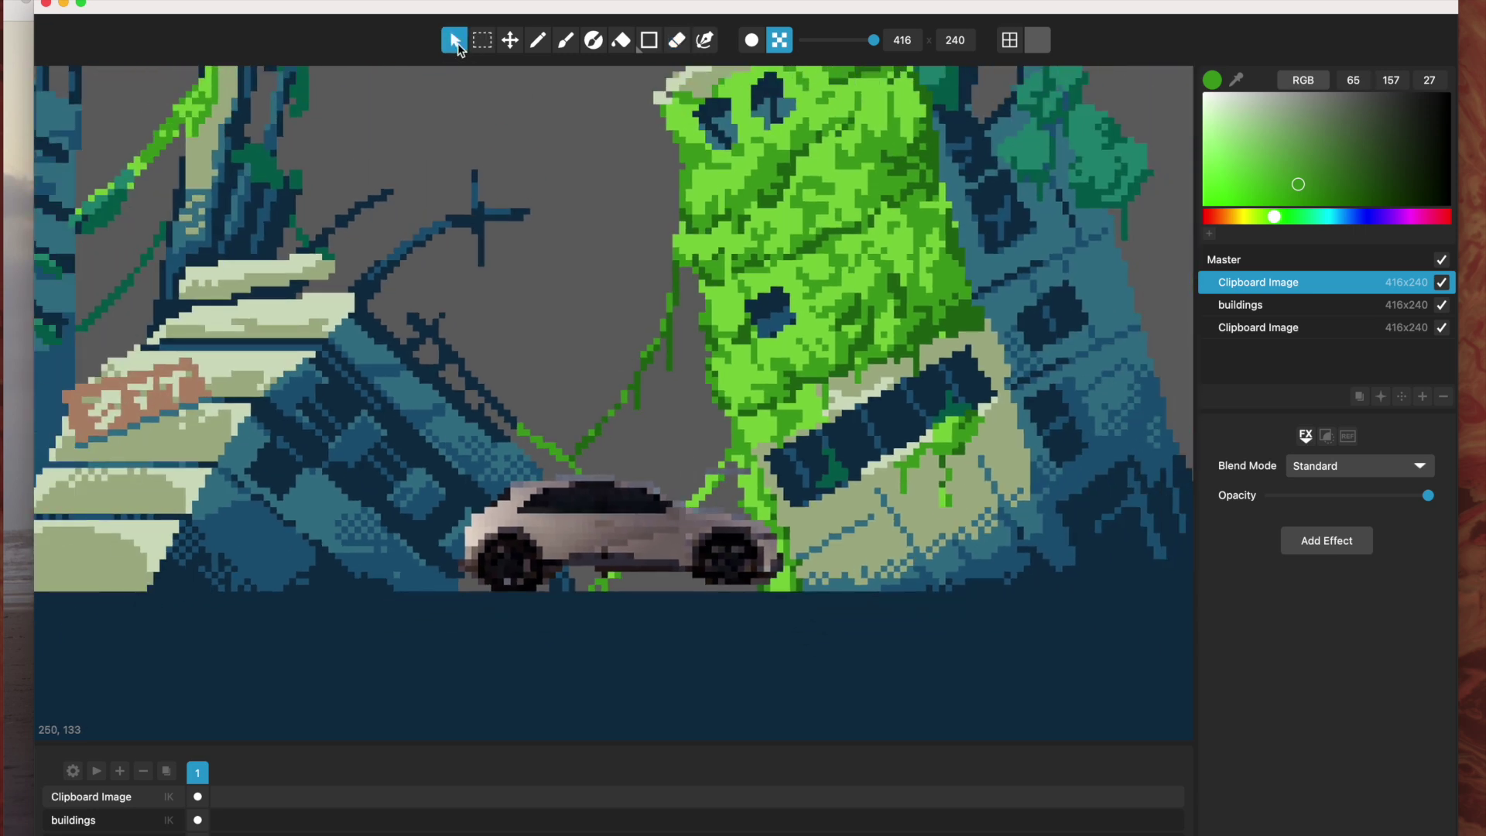
Step: Show the pixel grid over the artwork
scroll(656, 428, "down", 3)
scroll(656, 428, "up", 1)
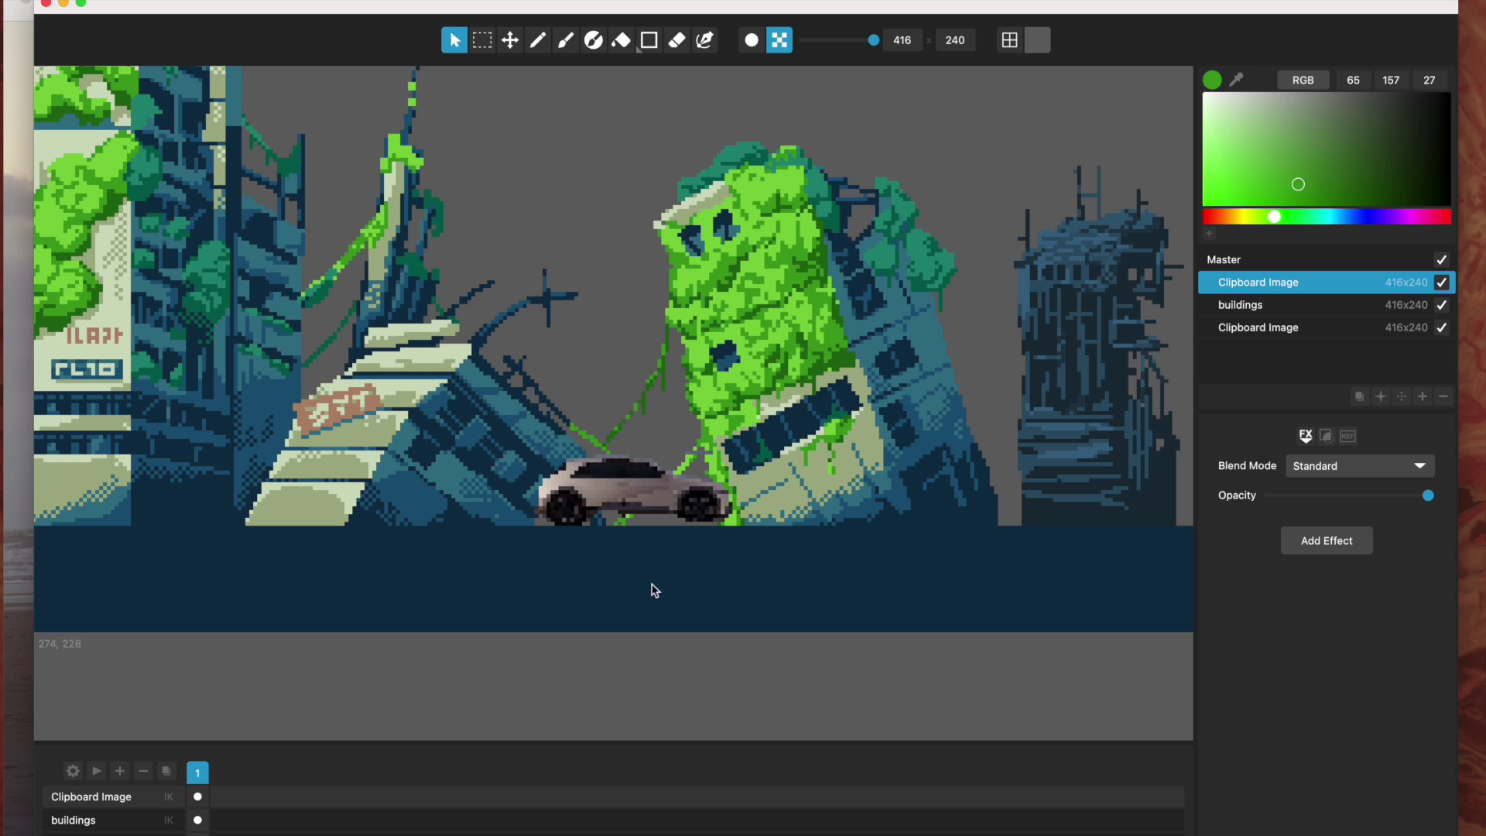
left_click_drag(633, 672, 678, 734)
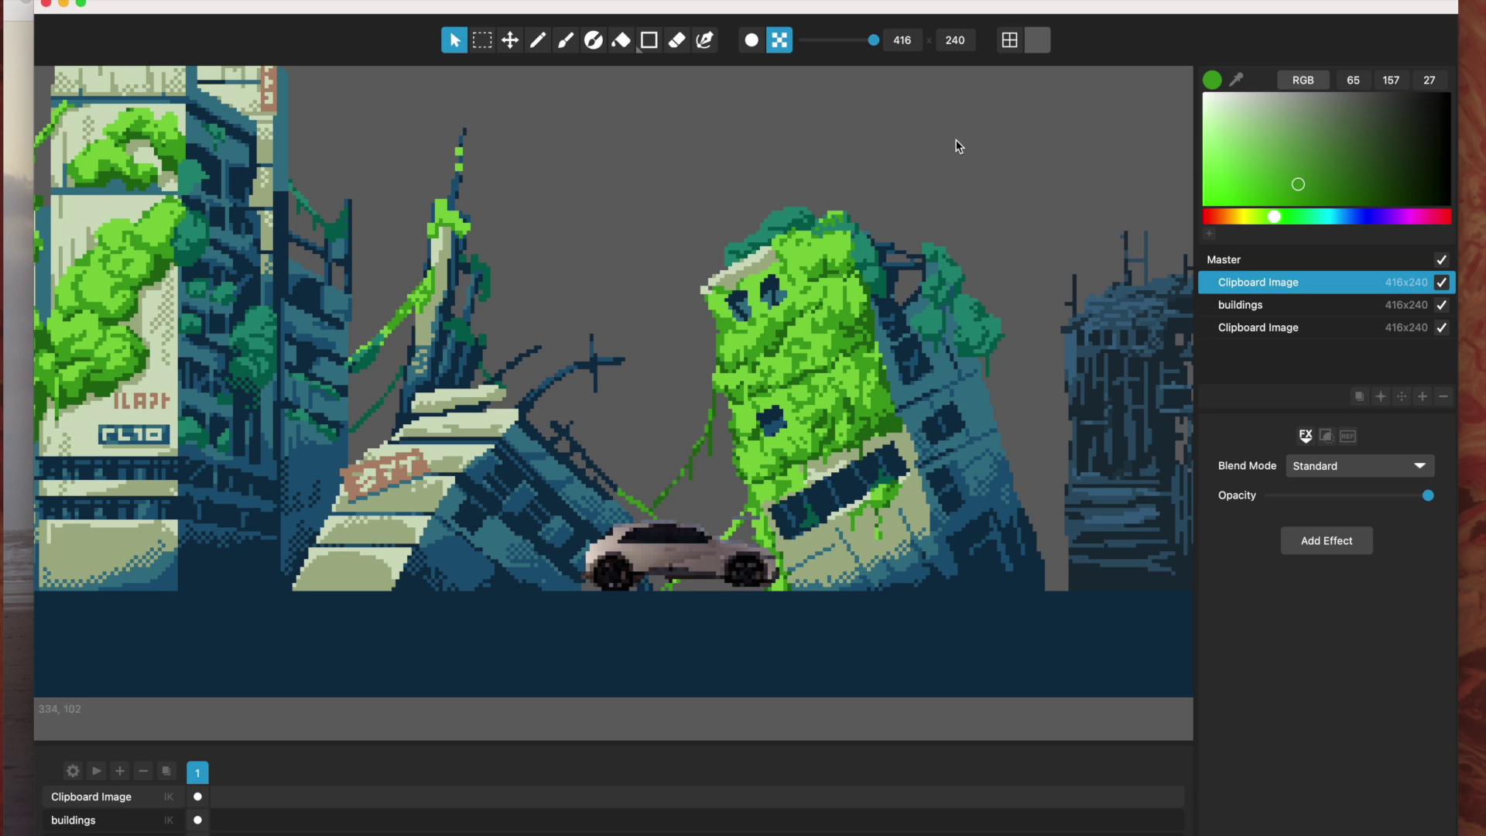
left_click(1010, 43)
scroll(652, 336, "up", 5)
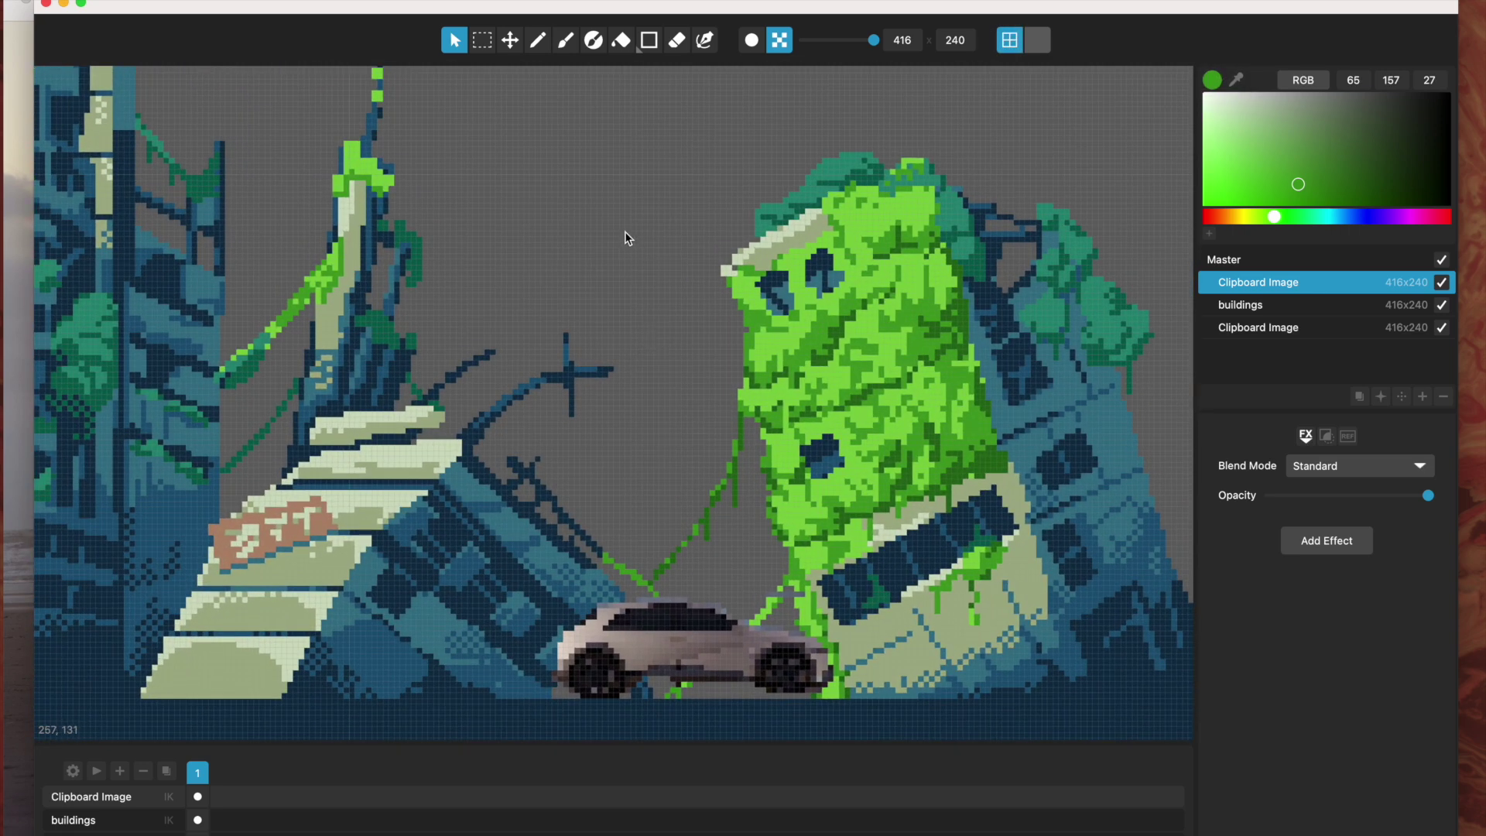
Step: Open the grid appearance settings, preview the grid at opacity 100 and reduce the opacity to 10
left_click(246, 0)
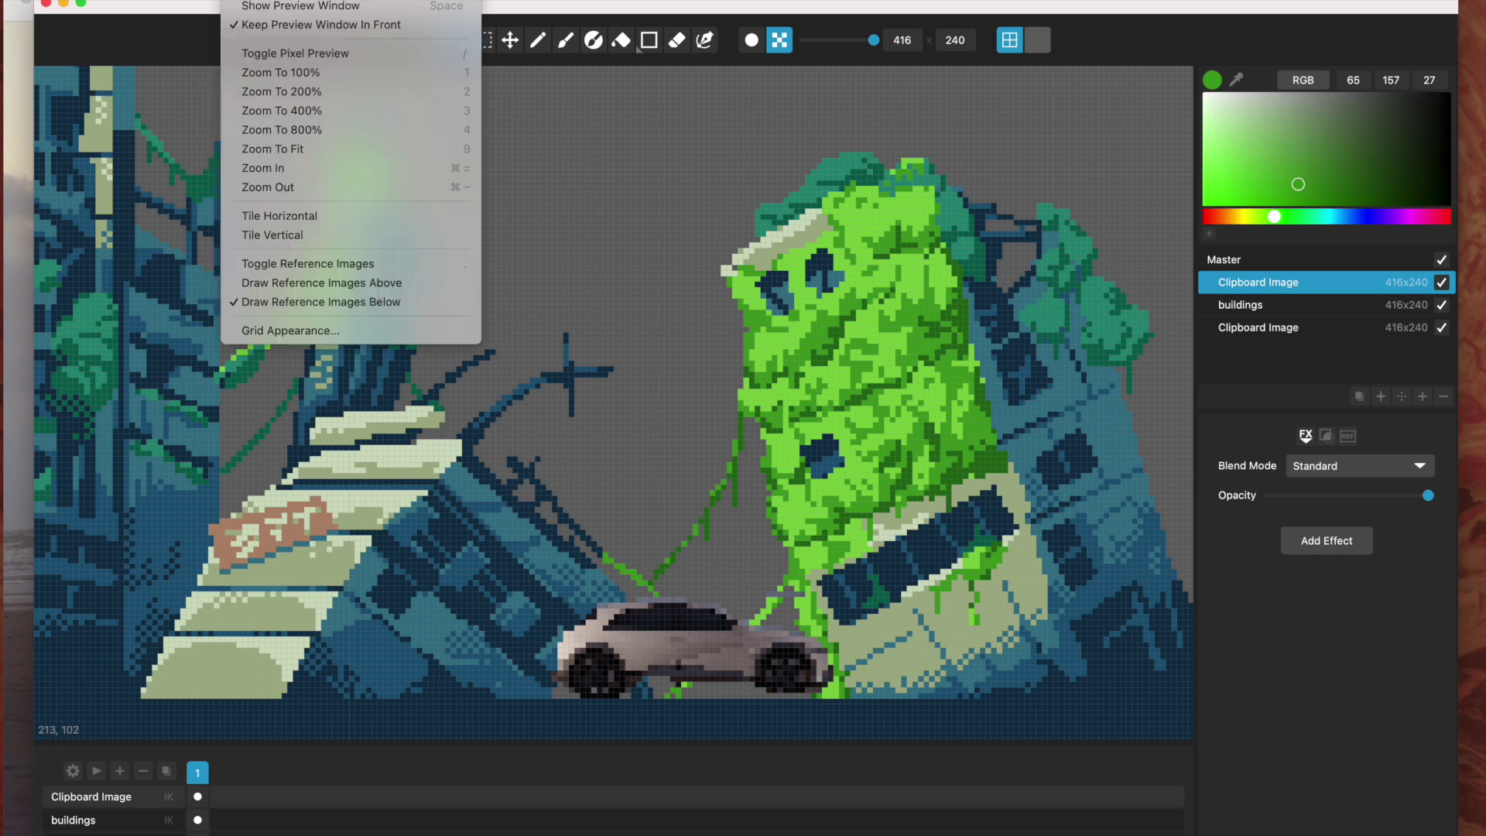
left_click(277, 328)
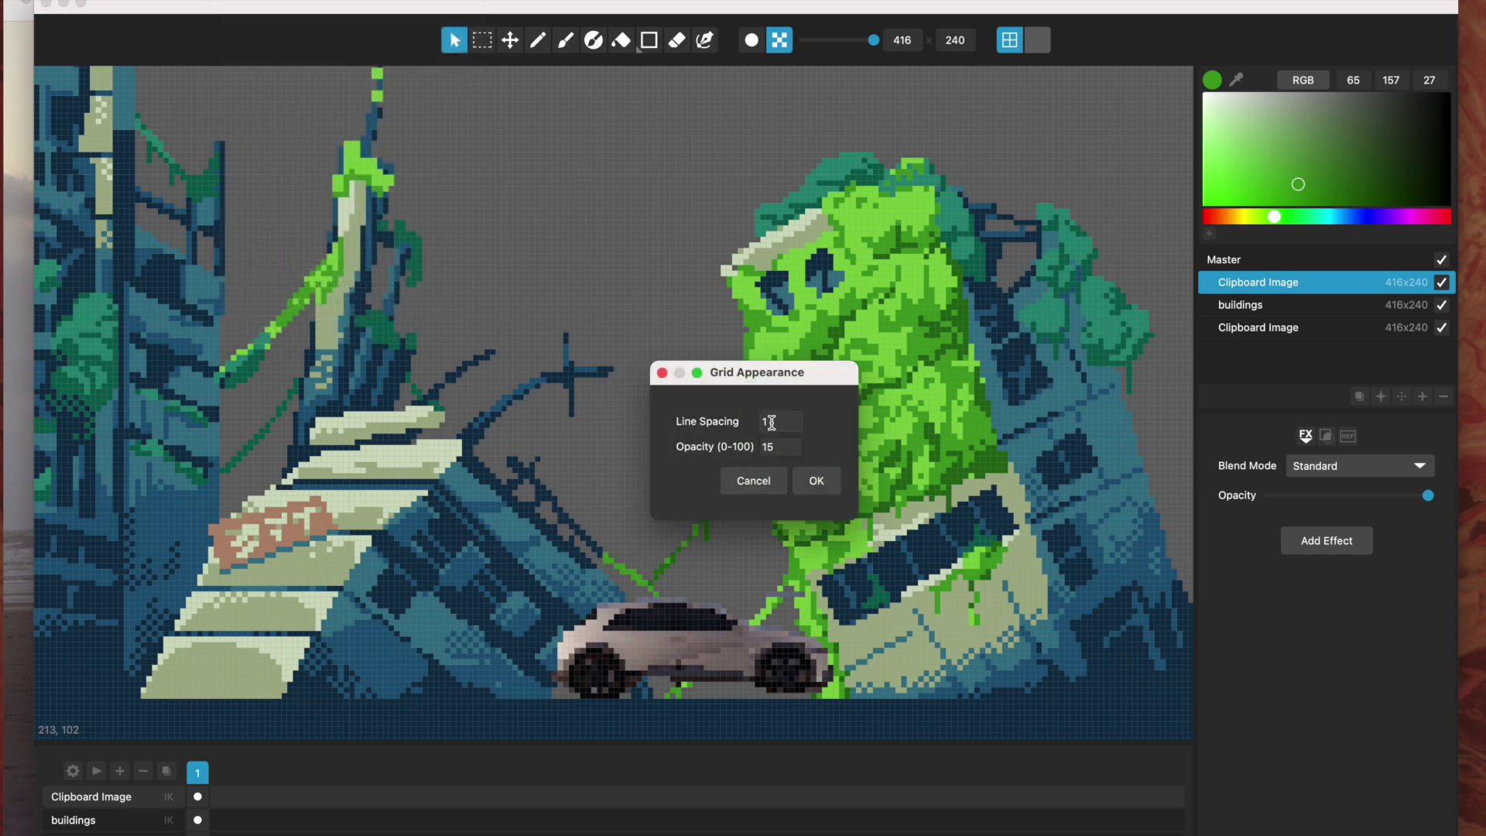
double_click(789, 447)
type("100")
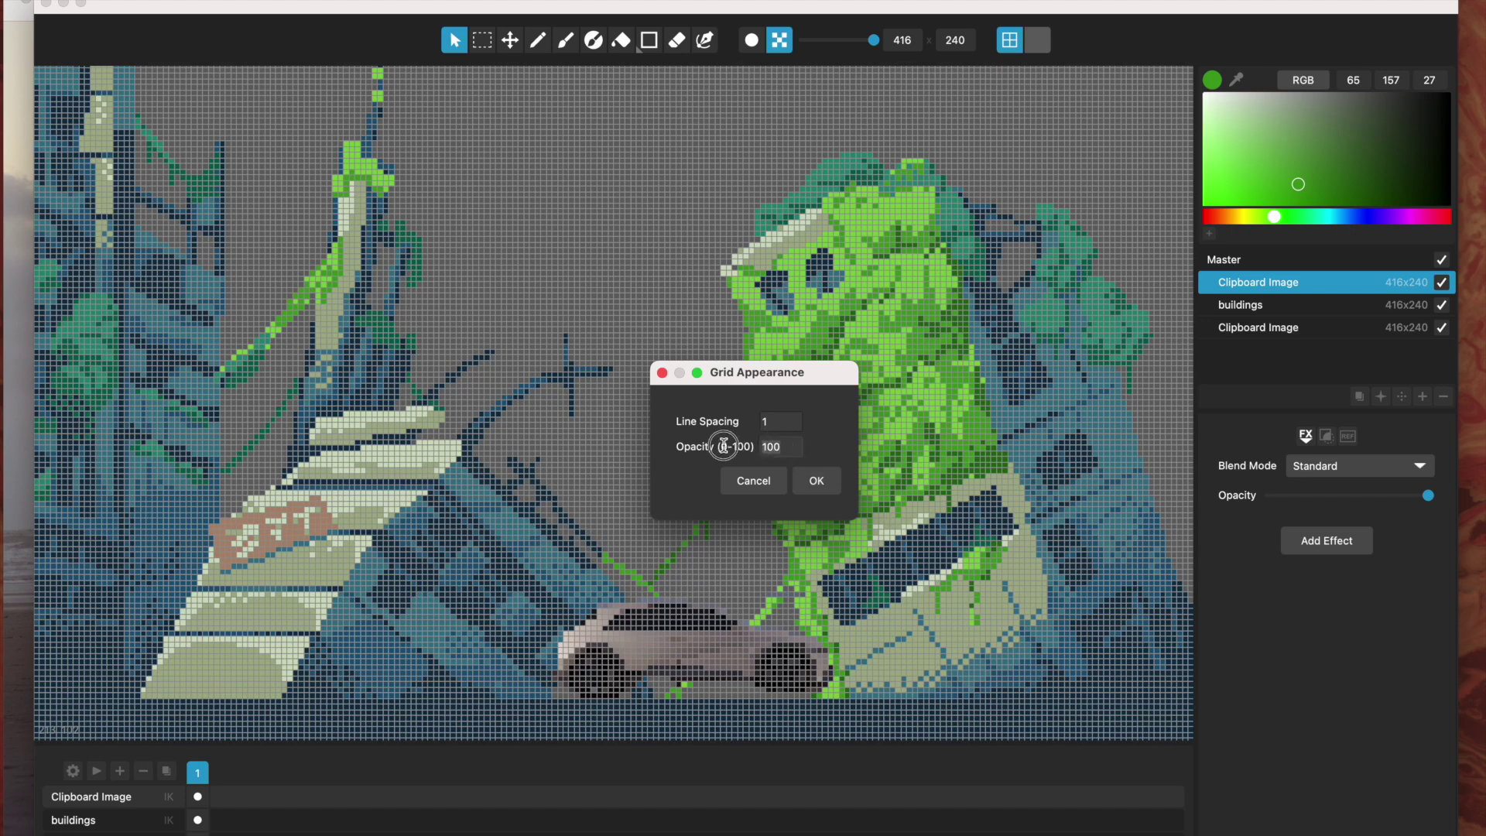
key("BackSpace")
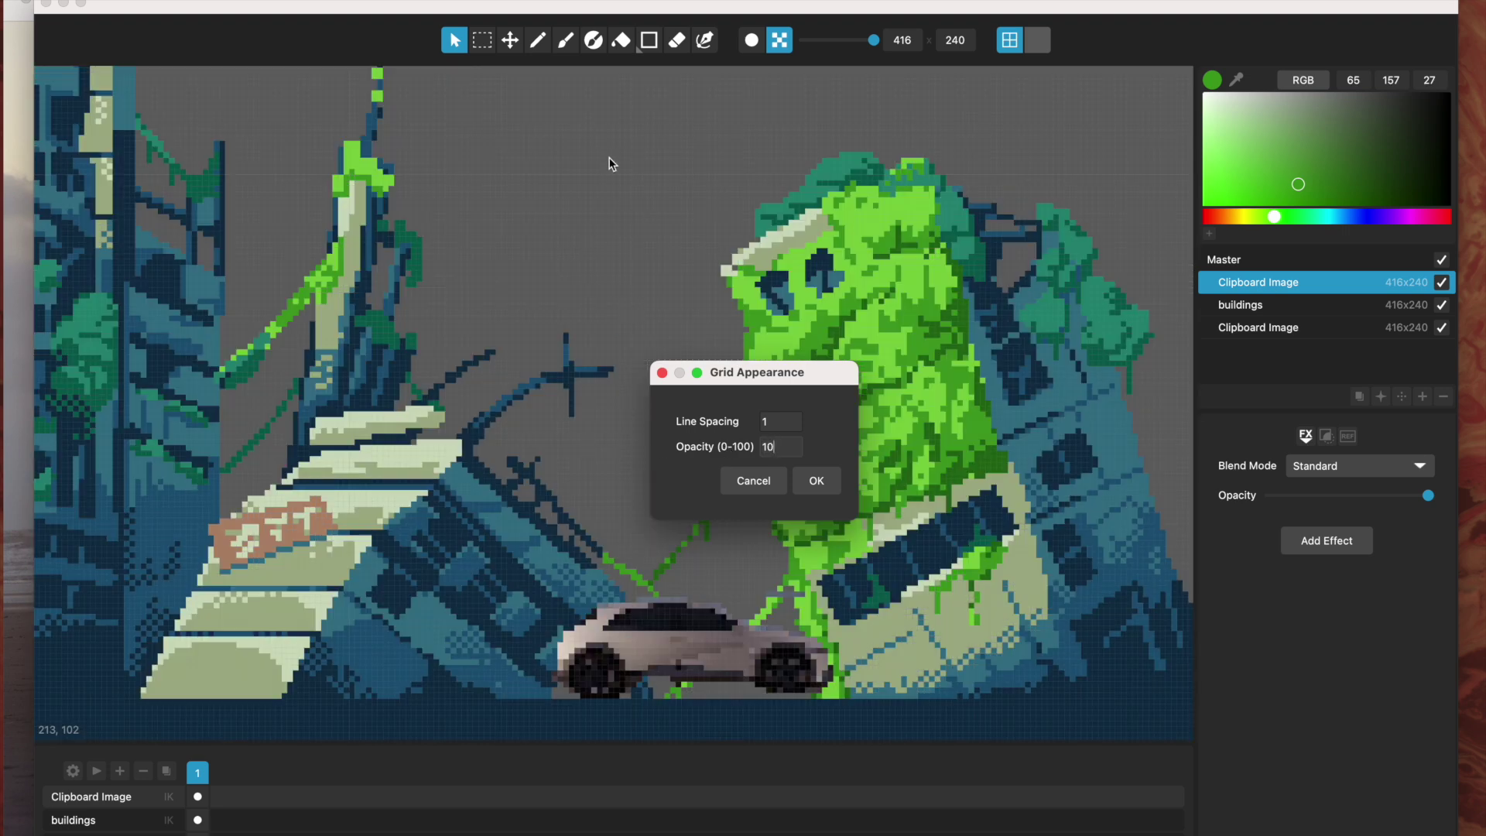
Step: Try a grid opacity of 20, set it back to 10 and apply the grid appearance settings
left_click_drag(732, 379, 808, 354)
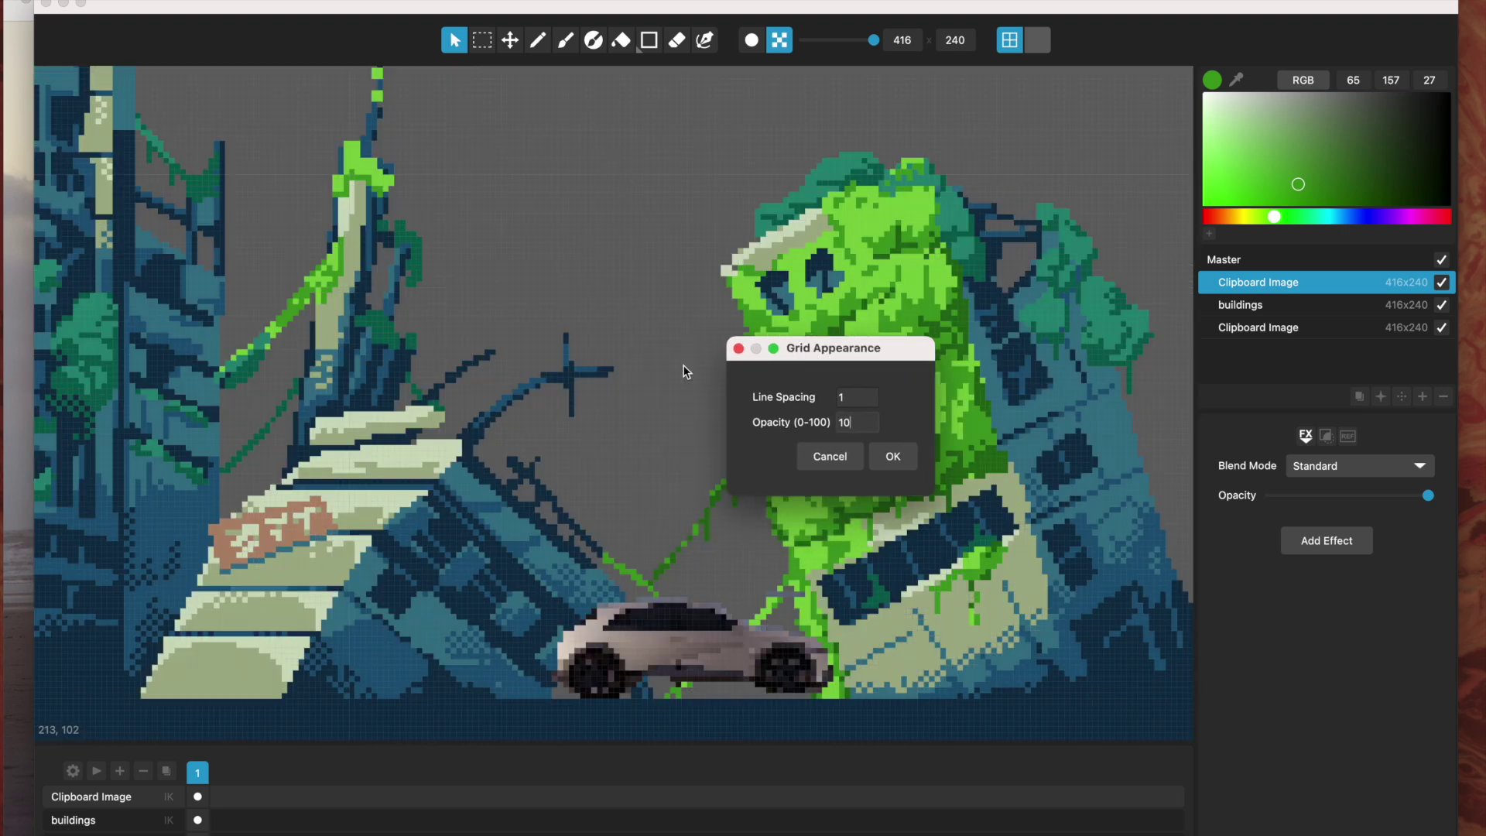
double_click(842, 423)
left_click(873, 428)
key("BackSpace")
key("BackSpace")
type("20")
key("BackSpace")
key("BackSpace")
type("10")
left_click(895, 457)
Step: Examine the pixel grid over the artwork at different zoom levels
scroll(627, 424, "up", 1)
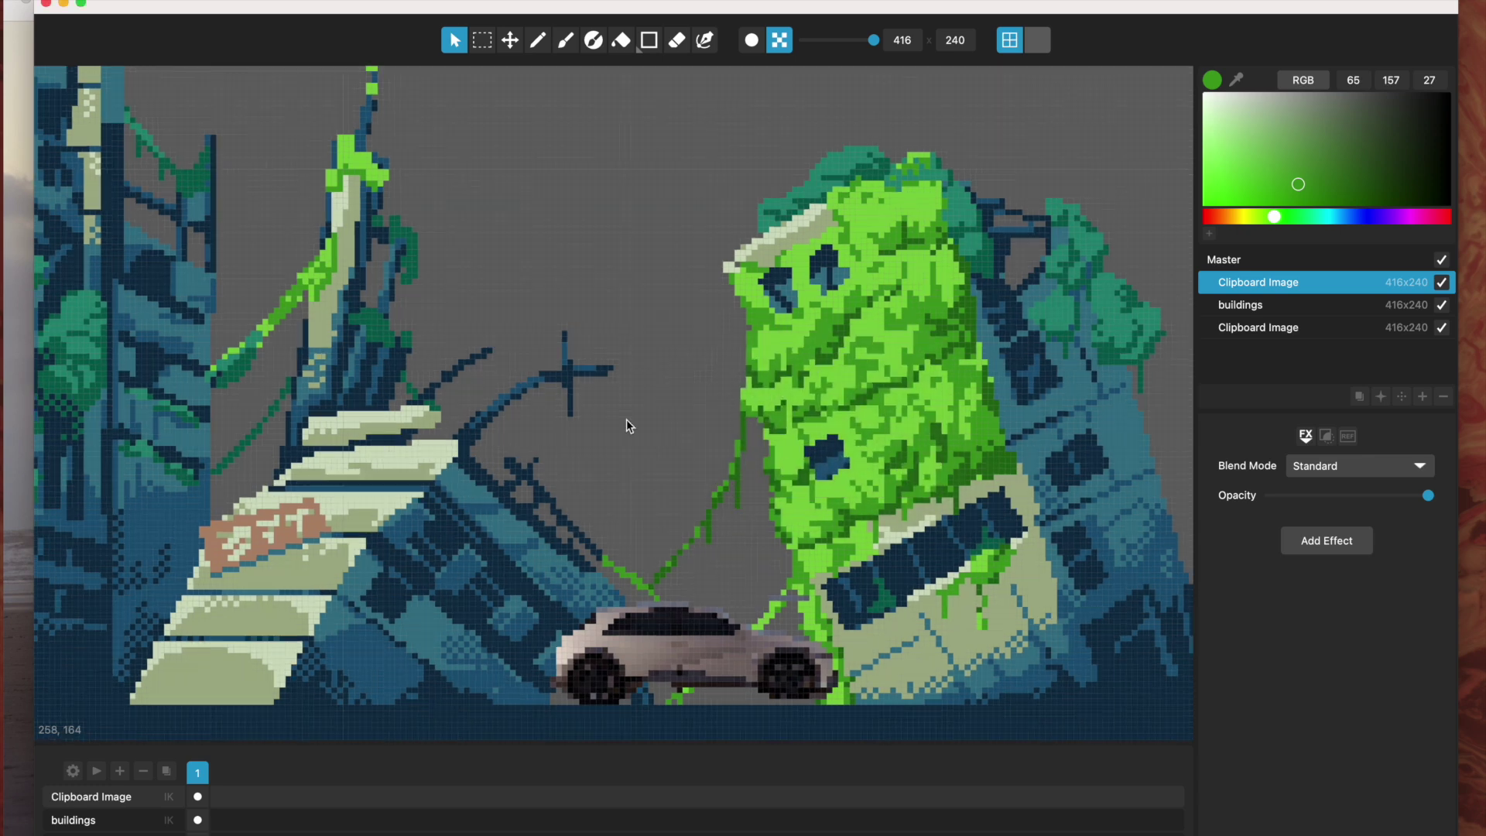
scroll(626, 420, "up", 3)
scroll(671, 342, "down", 5)
scroll(672, 341, "up", 2)
scroll(671, 341, "up", 3)
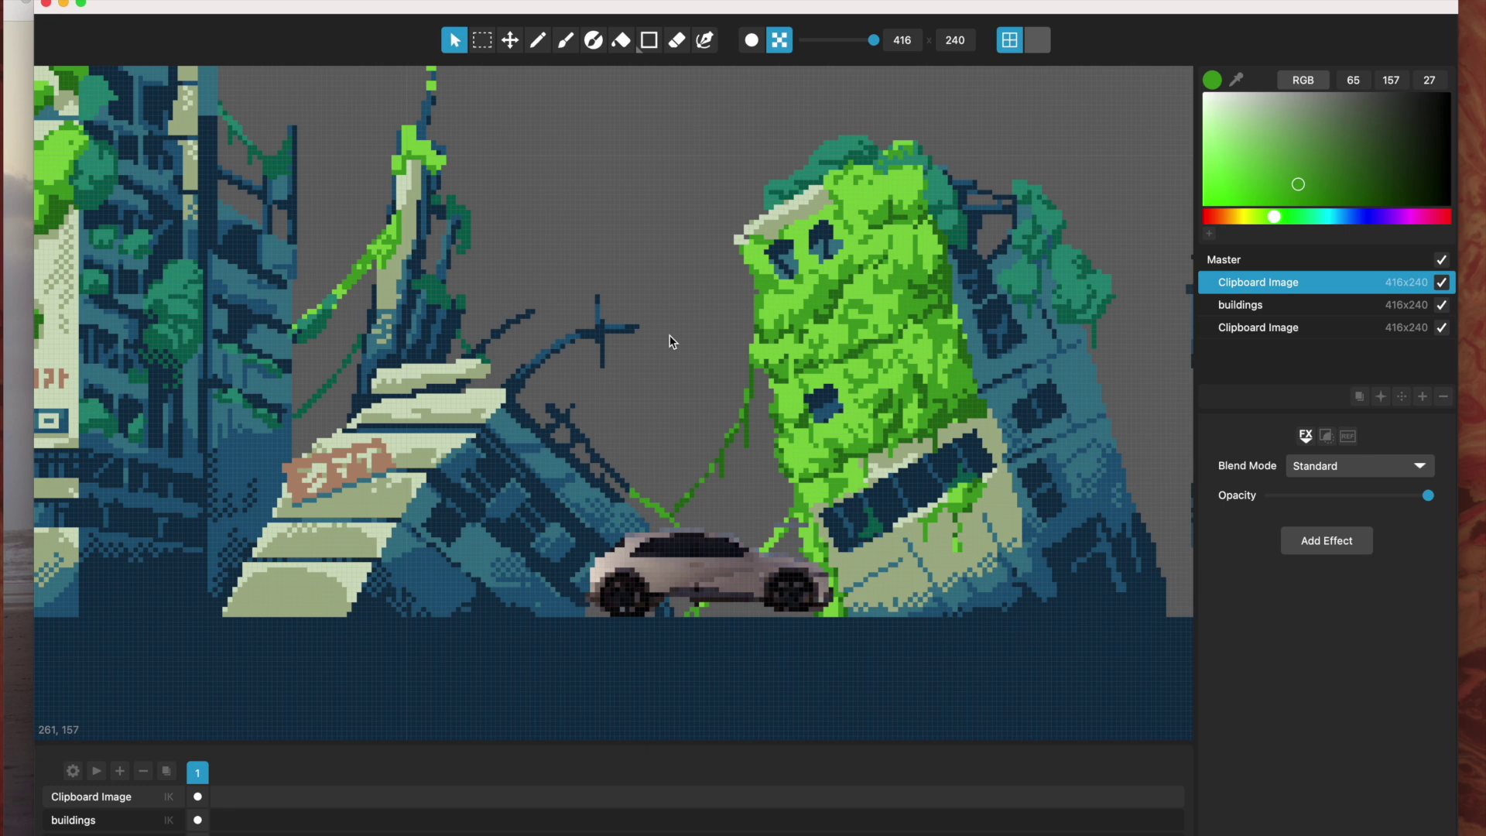
left_click_drag(671, 318, 672, 424)
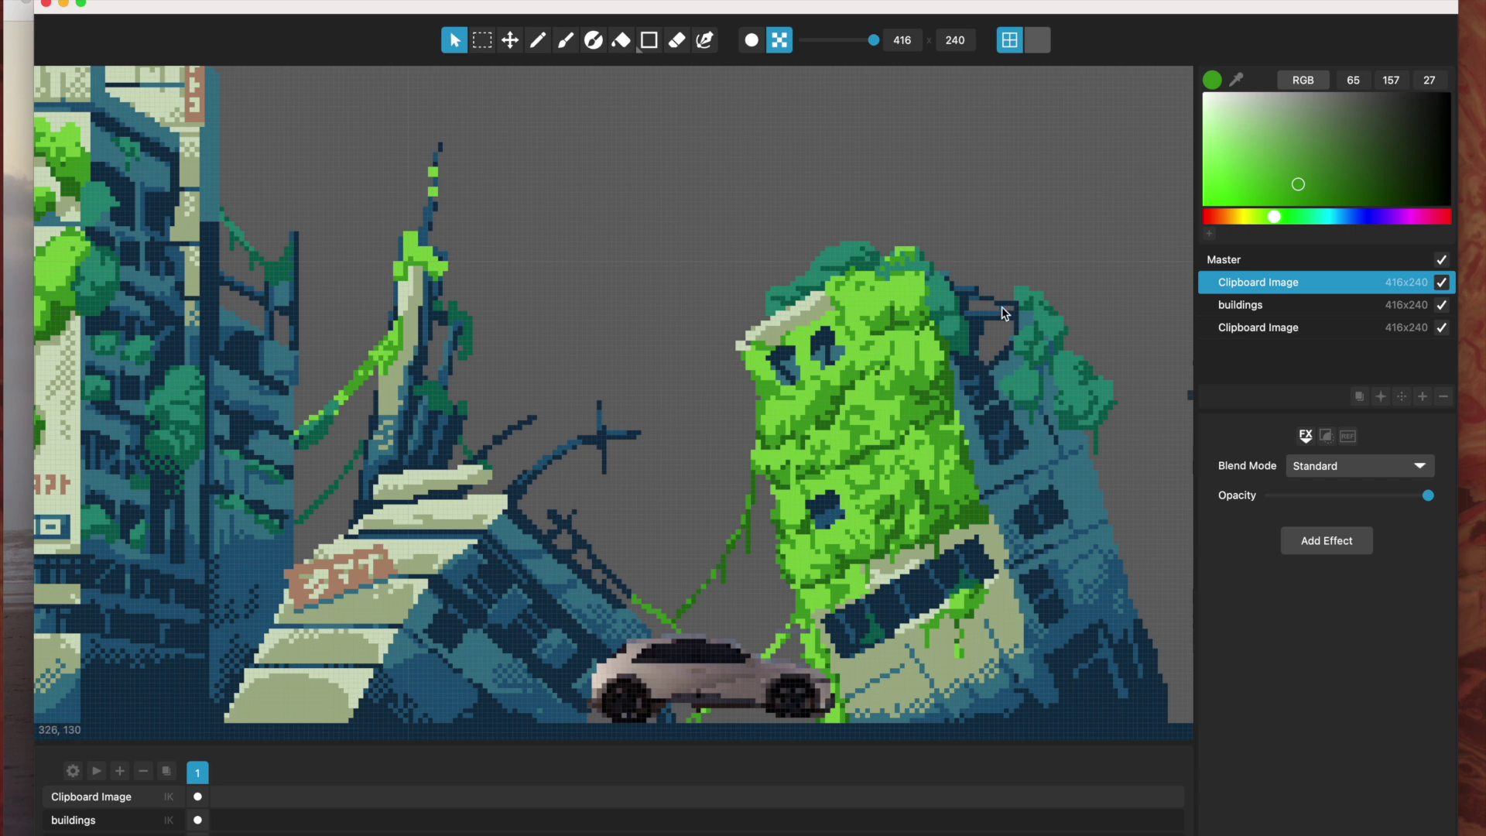
Step: Review the car, buildings and tower layers by selecting them one by one, ending on the car's layer
left_click(1262, 310)
left_click(1268, 290)
left_click(1264, 327)
left_click(1270, 310)
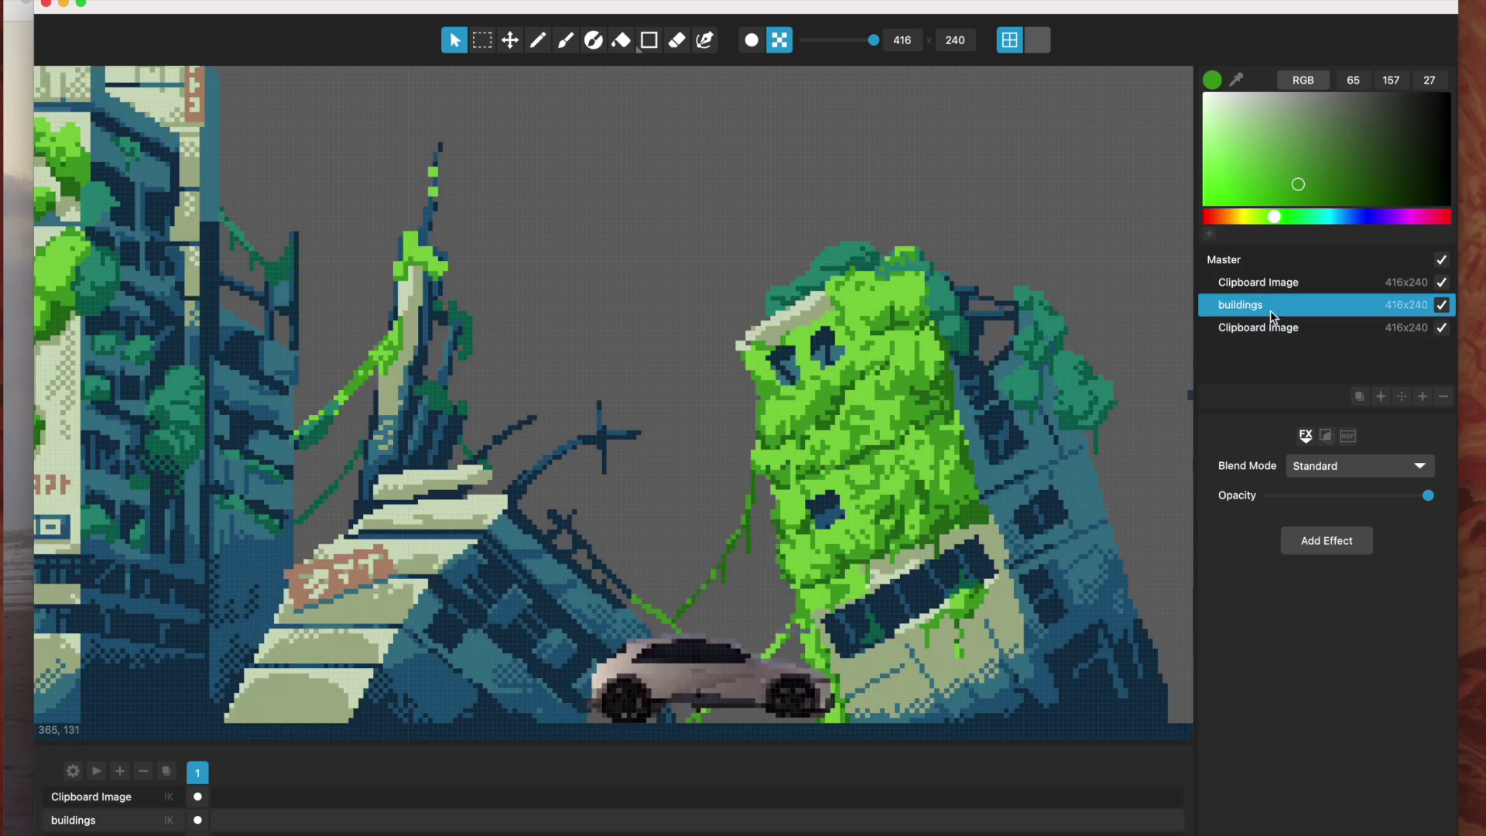
left_click(1275, 287)
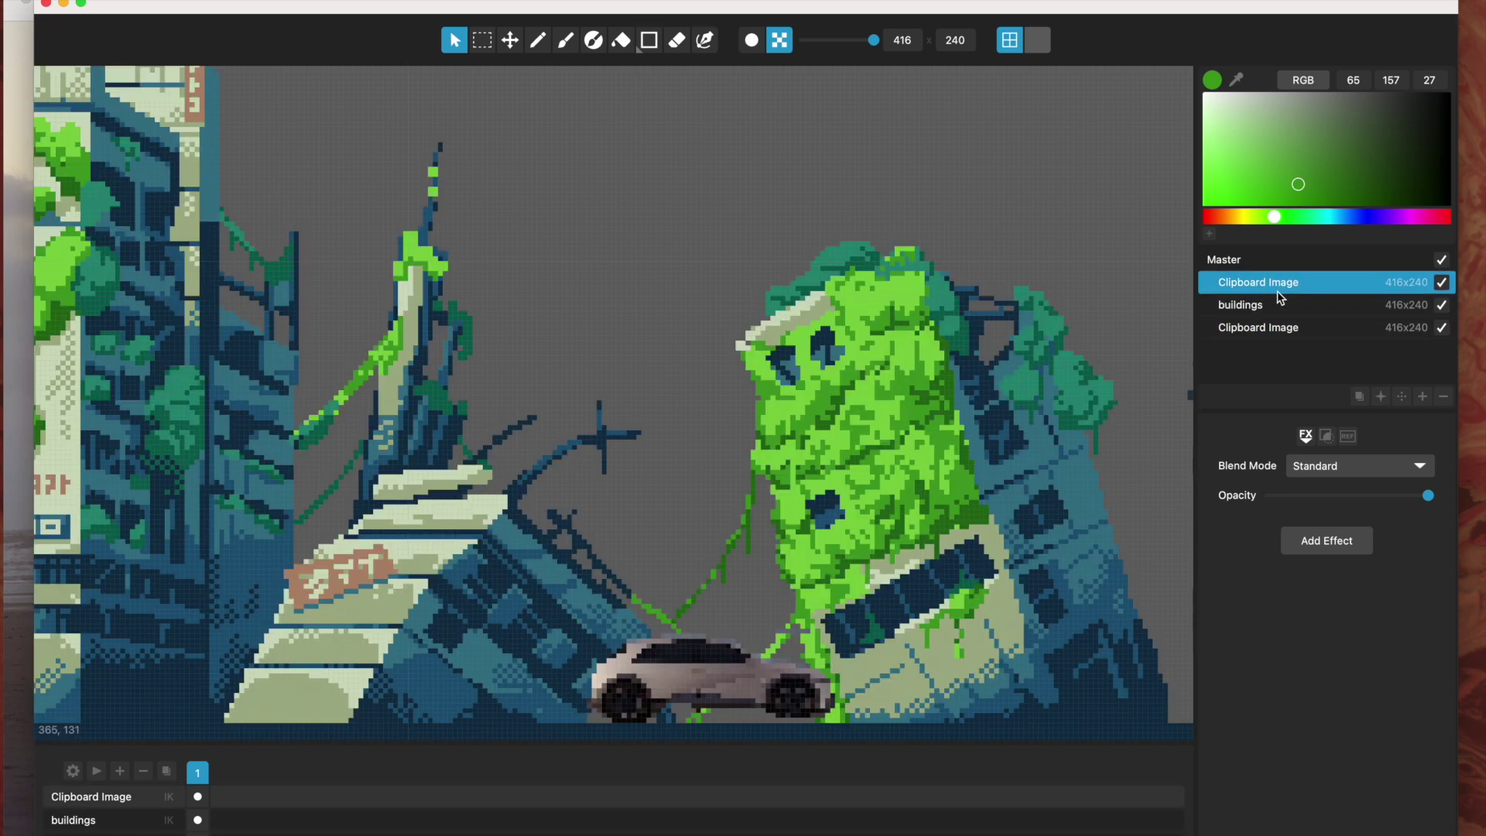